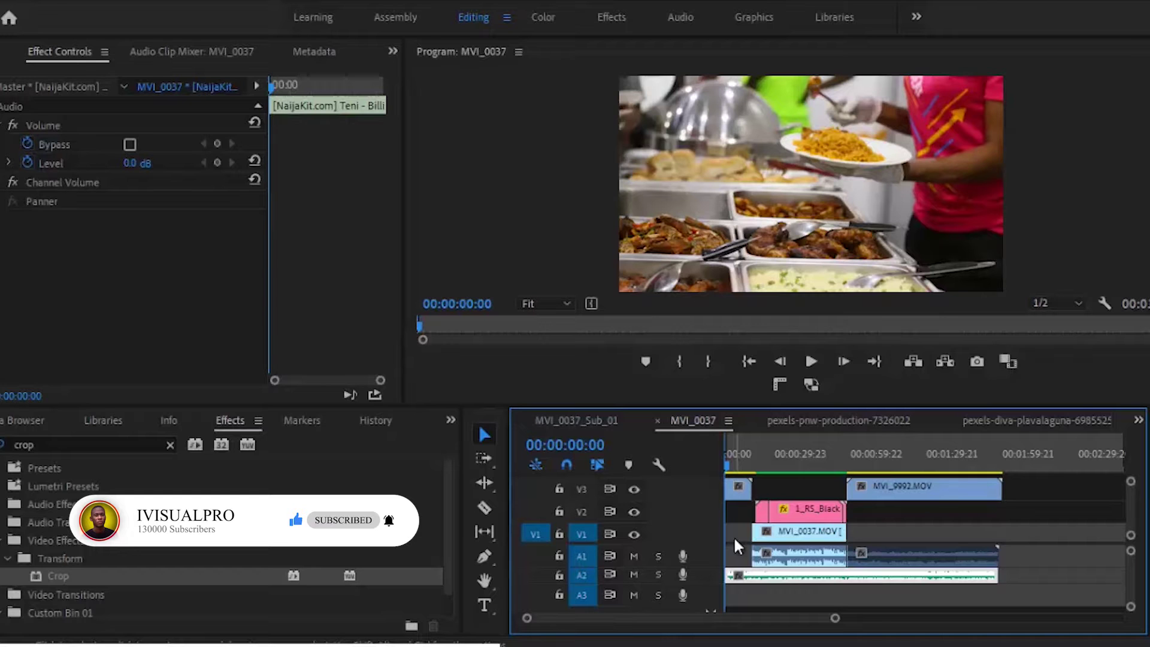
Step: Preview the sequence, return to the buffet shot, and unmute the A1 and A2 tracks
{"action": "left_click", "coordinate": [812, 361]}
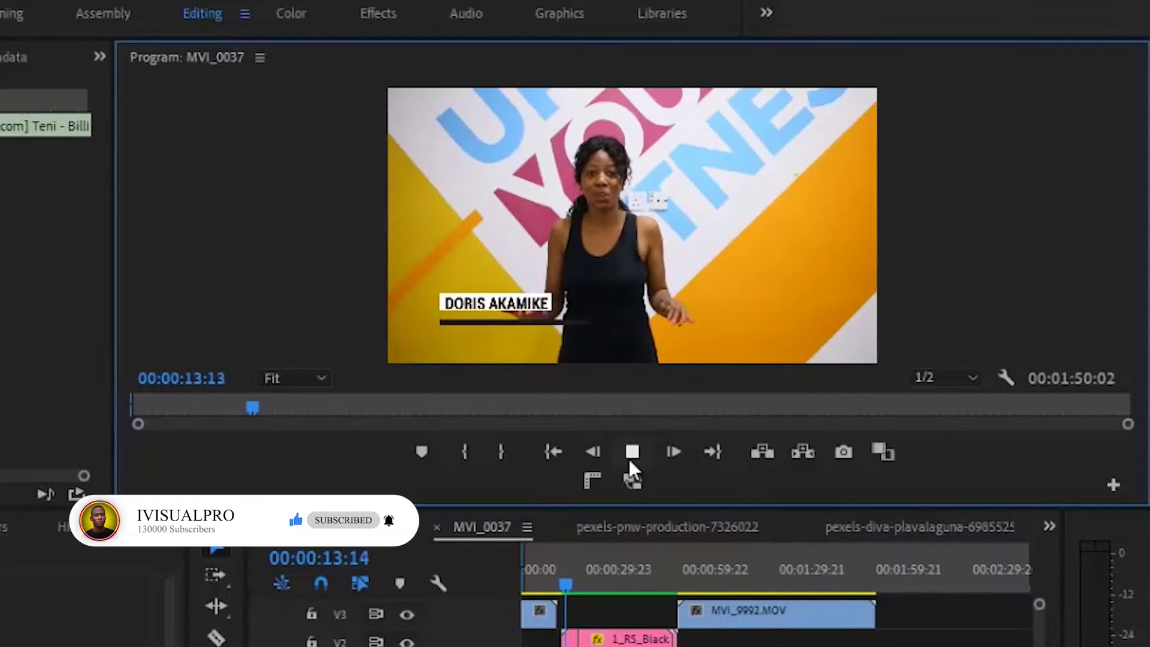
{"action": "left_click_drag", "start_coordinate": [689, 573], "coordinate": [724, 574]}
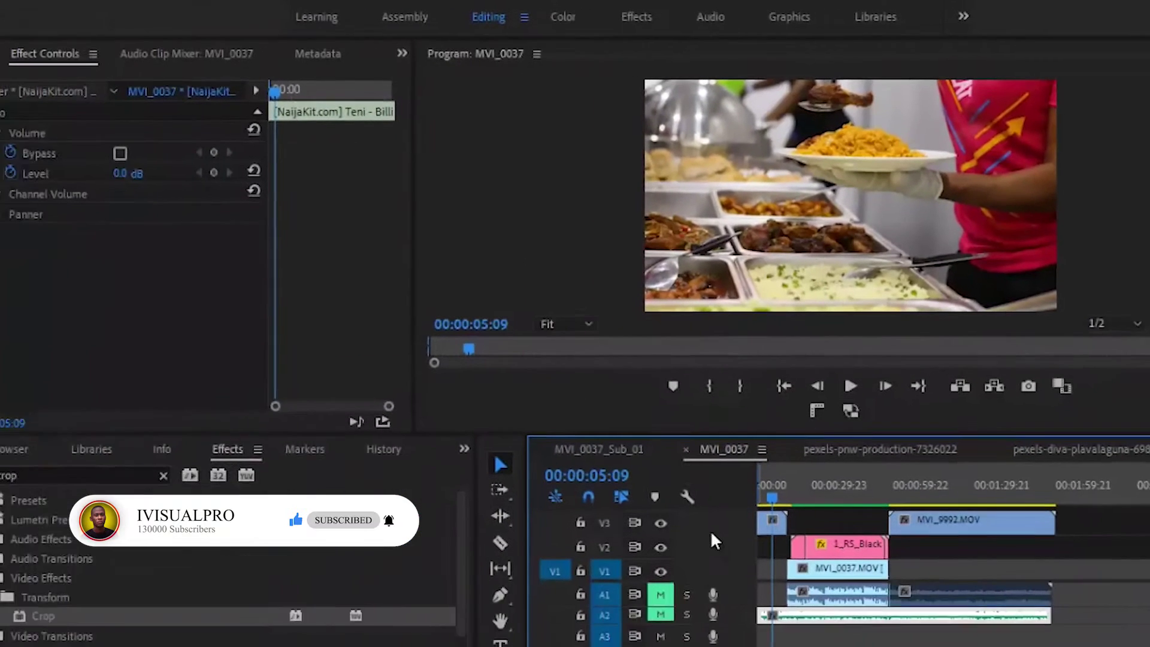
{"action": "left_click", "coordinate": [687, 587]}
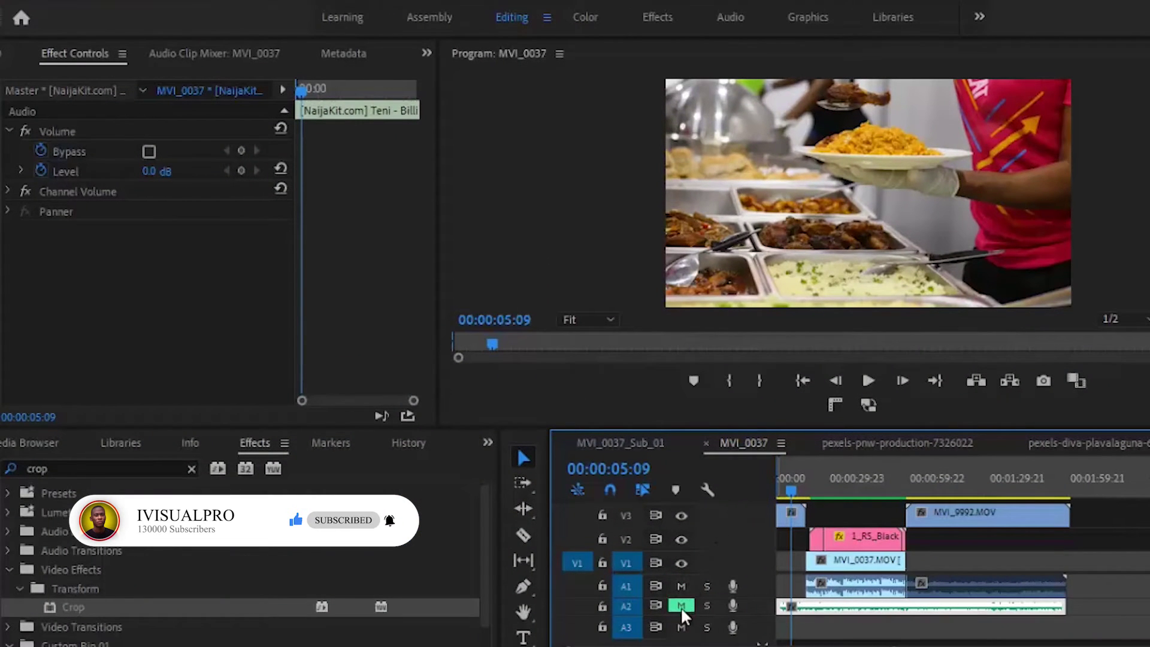
{"action": "left_click", "coordinate": [682, 606]}
Step: Play from 00:00:08:14 and stop where the speech begins
{"action": "left_click", "coordinate": [819, 485]}
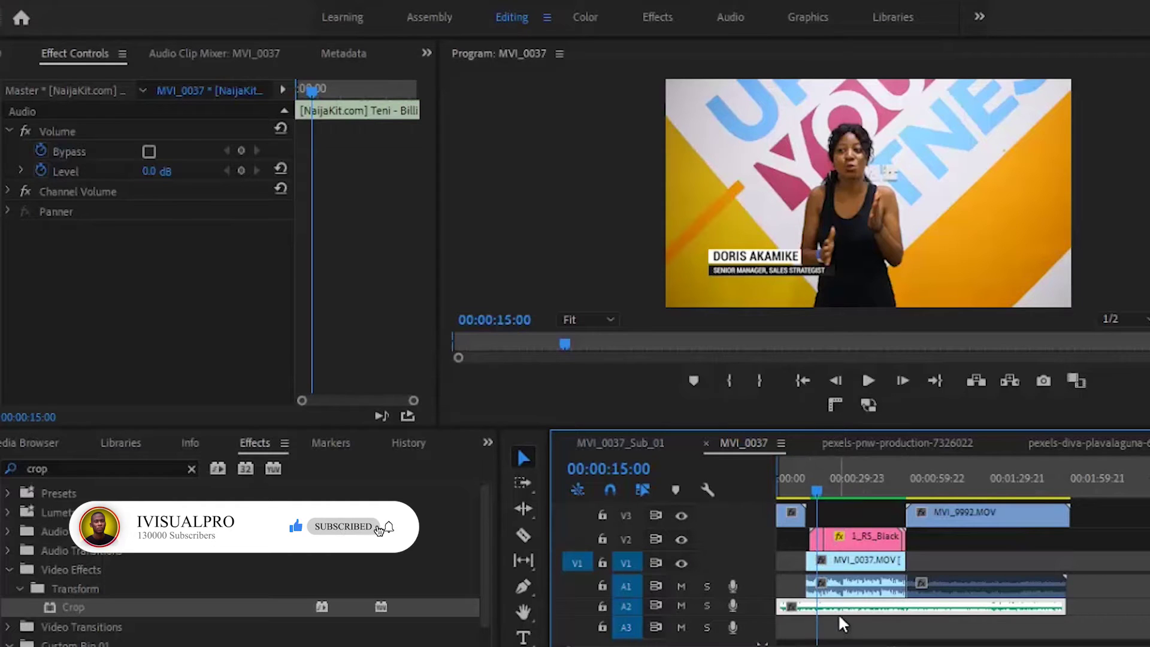
{"action": "left_click", "coordinate": [802, 489]}
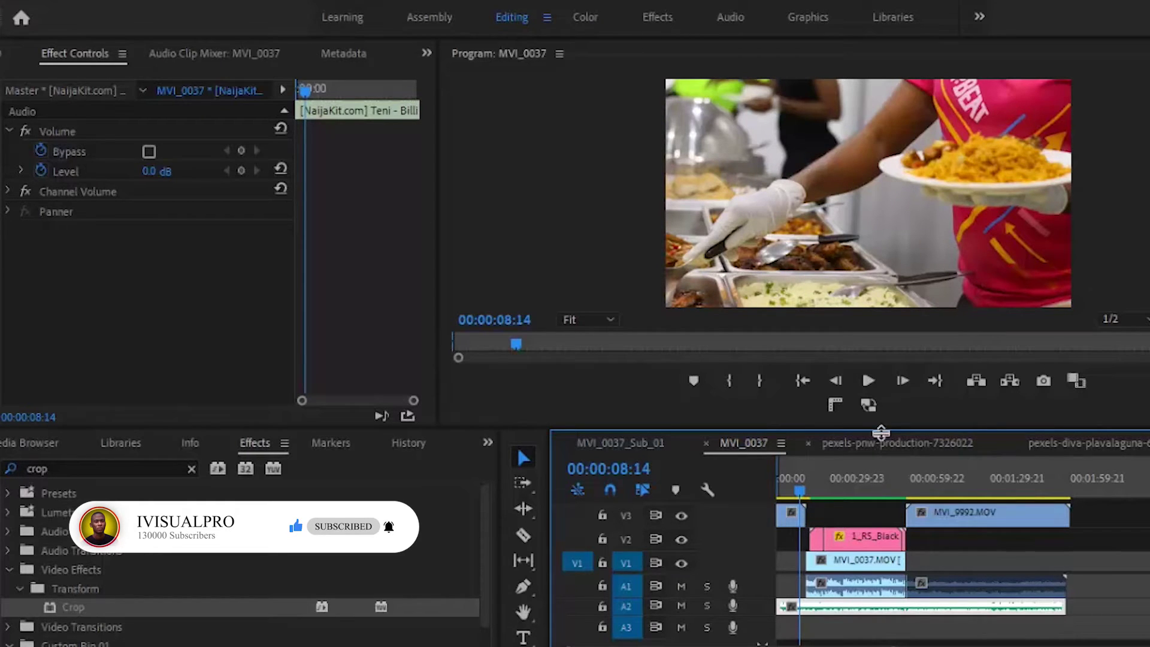
{"action": "left_click", "coordinate": [868, 382]}
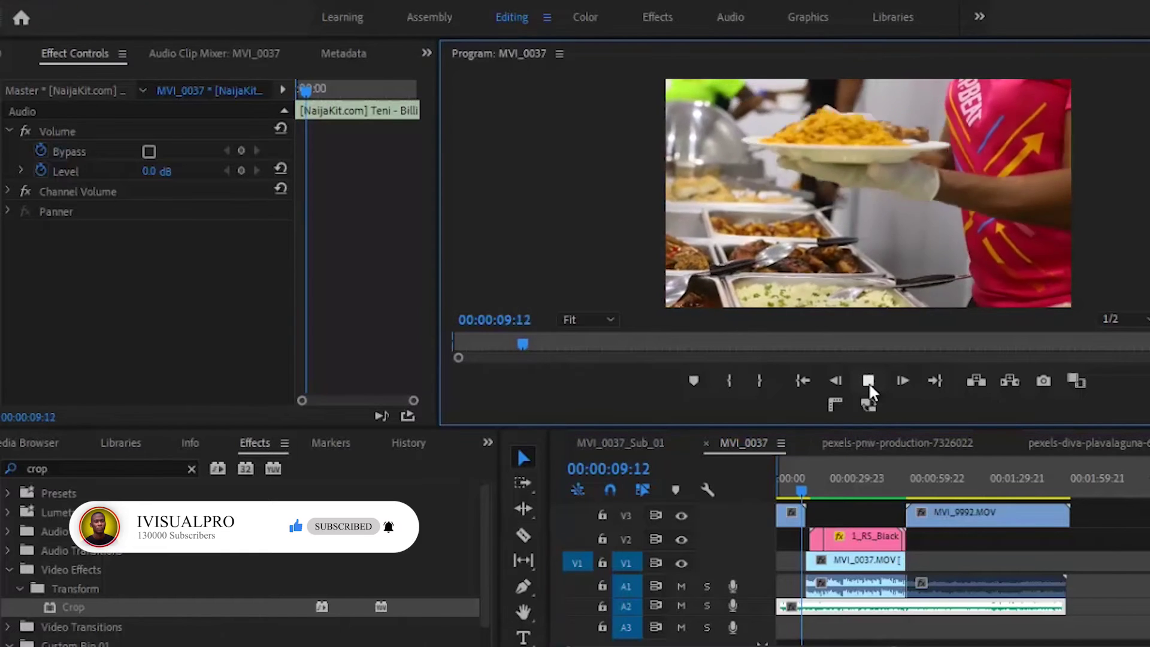
{"action": "left_click", "coordinate": [869, 382]}
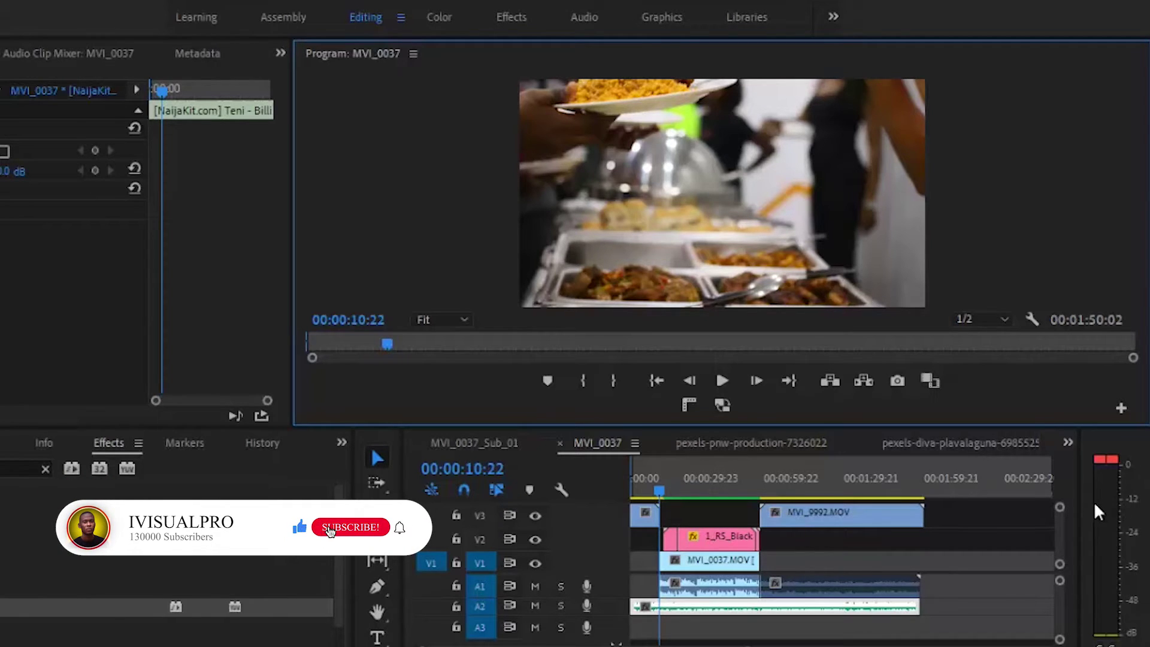
Step: Keyframe the A2 music clip's Level at -7.6 dB and play back to hear the ducking
{"action": "left_click", "coordinate": [770, 608]}
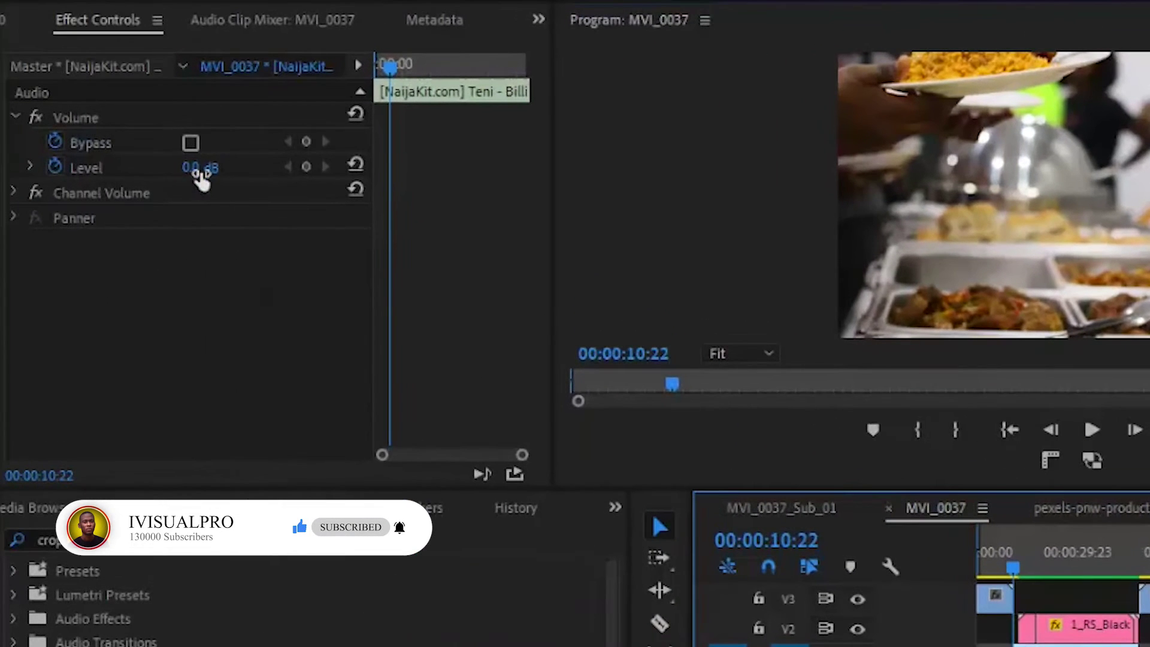
{"action": "left_click_drag", "start_coordinate": [152, 171], "coordinate": [195, 199]}
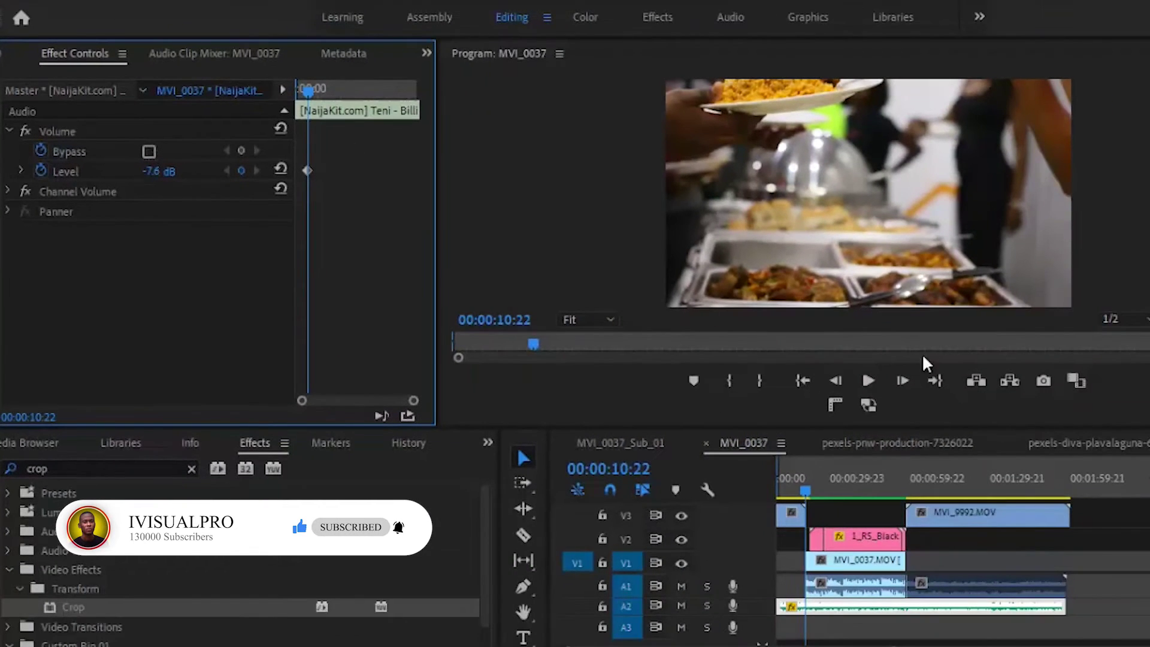
{"action": "left_click", "coordinate": [869, 383]}
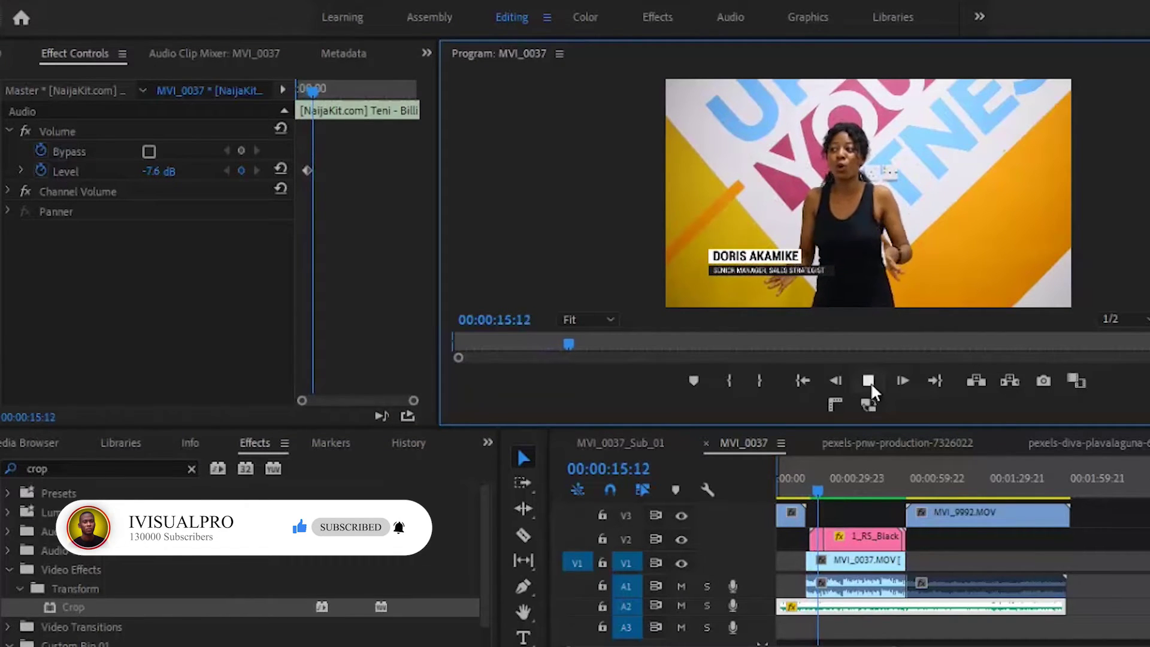
{"action": "left_click", "coordinate": [869, 381]}
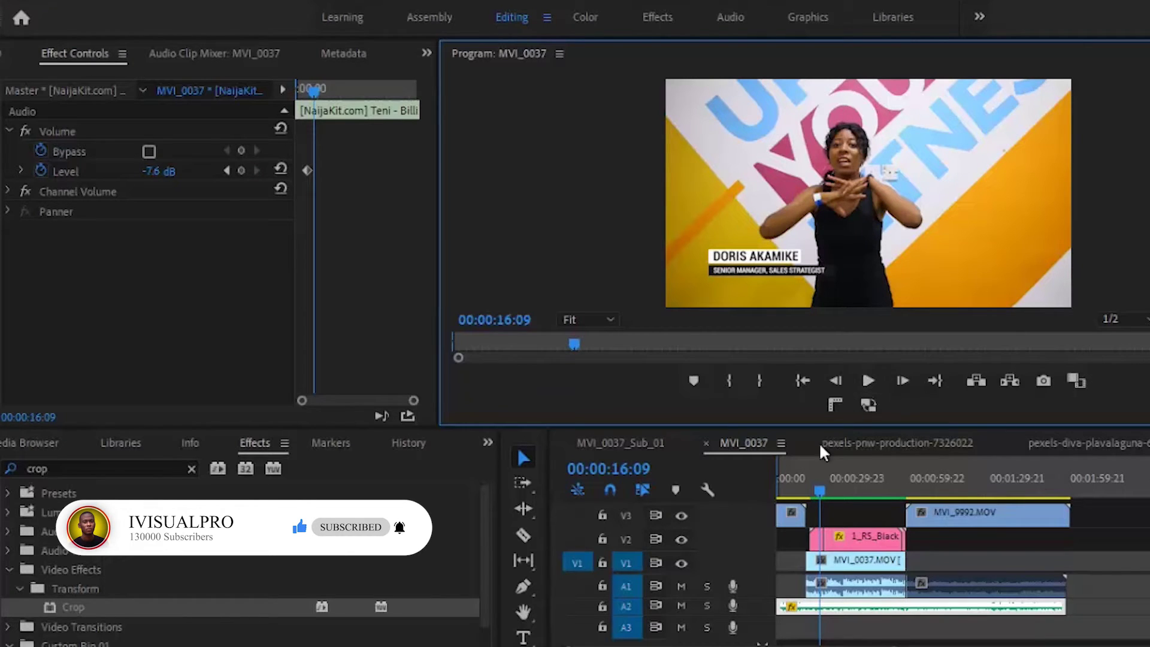
{"action": "left_click", "coordinate": [808, 477]}
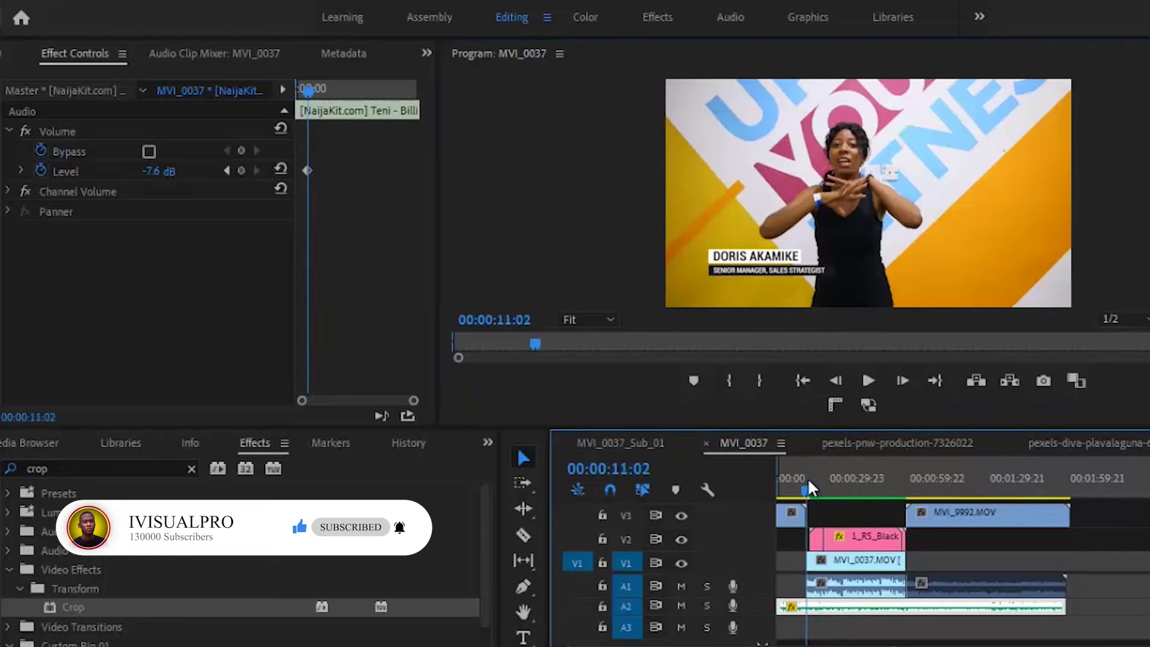
{"action": "left_click", "coordinate": [841, 380]}
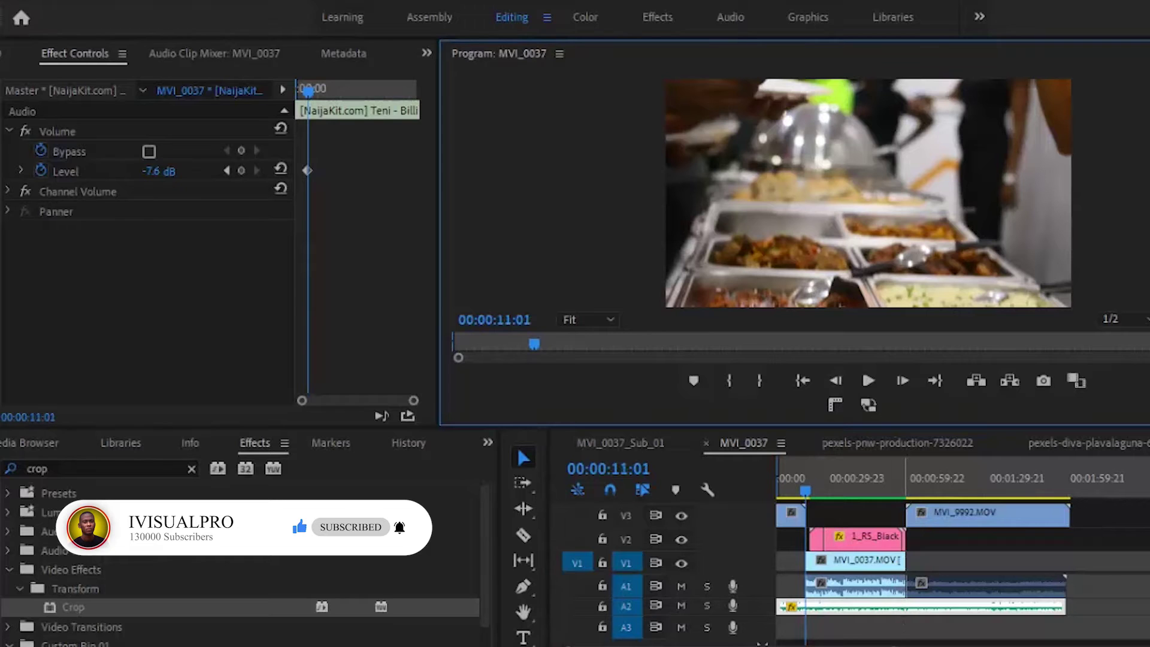
{"action": "scroll", "coordinate": [825, 635], "scroll_direction": "up", "scroll_amount": 5}
{"action": "scroll", "coordinate": [825, 635], "scroll_direction": "up", "scroll_amount": 3}
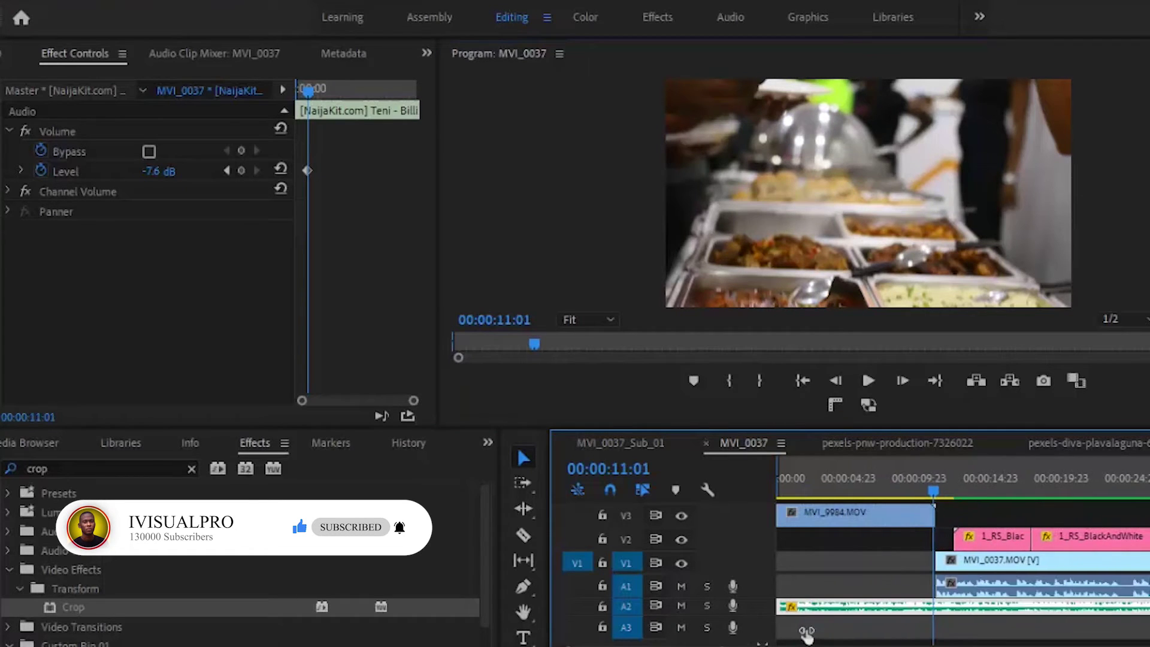
{"action": "left_click", "coordinate": [901, 381]}
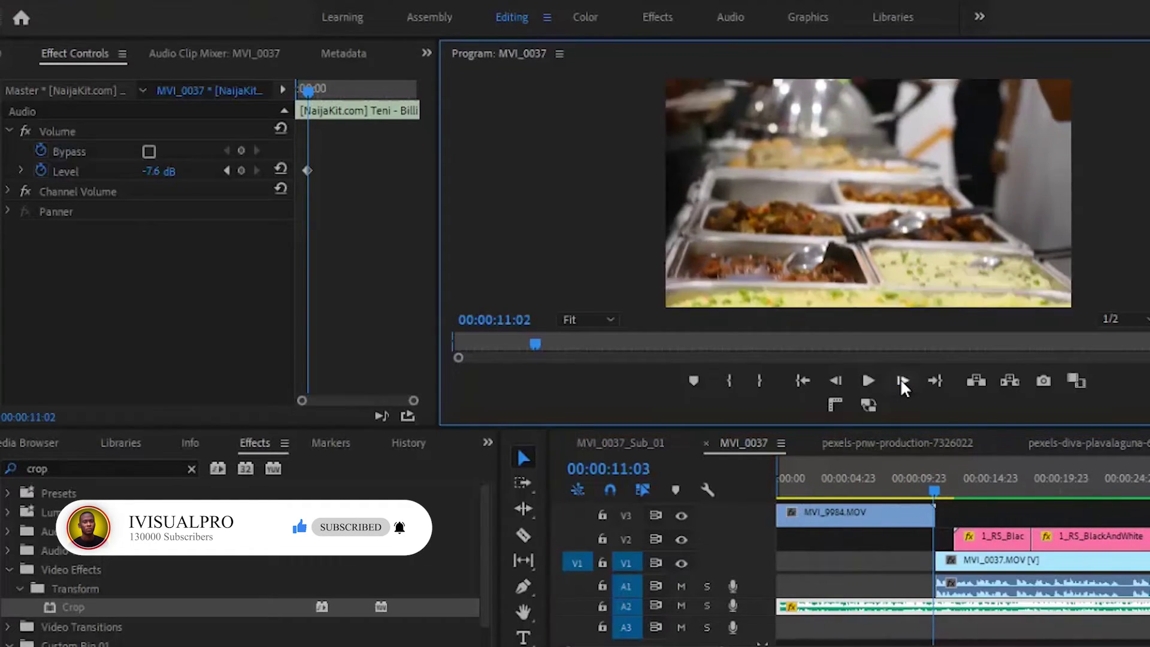
{"action": "left_click", "coordinate": [902, 381]}
{"action": "left_click", "coordinate": [901, 381]}
{"action": "left_click", "coordinate": [902, 381]}
{"action": "left_click", "coordinate": [902, 381]}
{"action": "left_click", "coordinate": [902, 382]}
{"action": "left_click", "coordinate": [901, 381]}
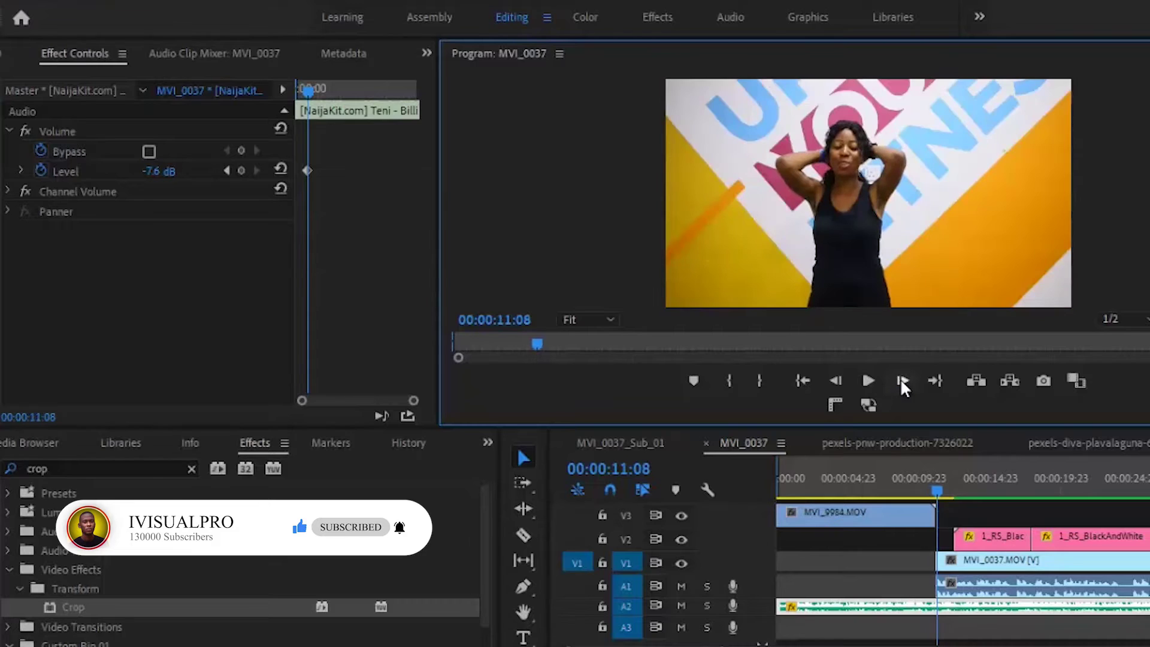
{"action": "left_click", "coordinate": [844, 378]}
{"action": "left_click", "coordinate": [844, 378]}
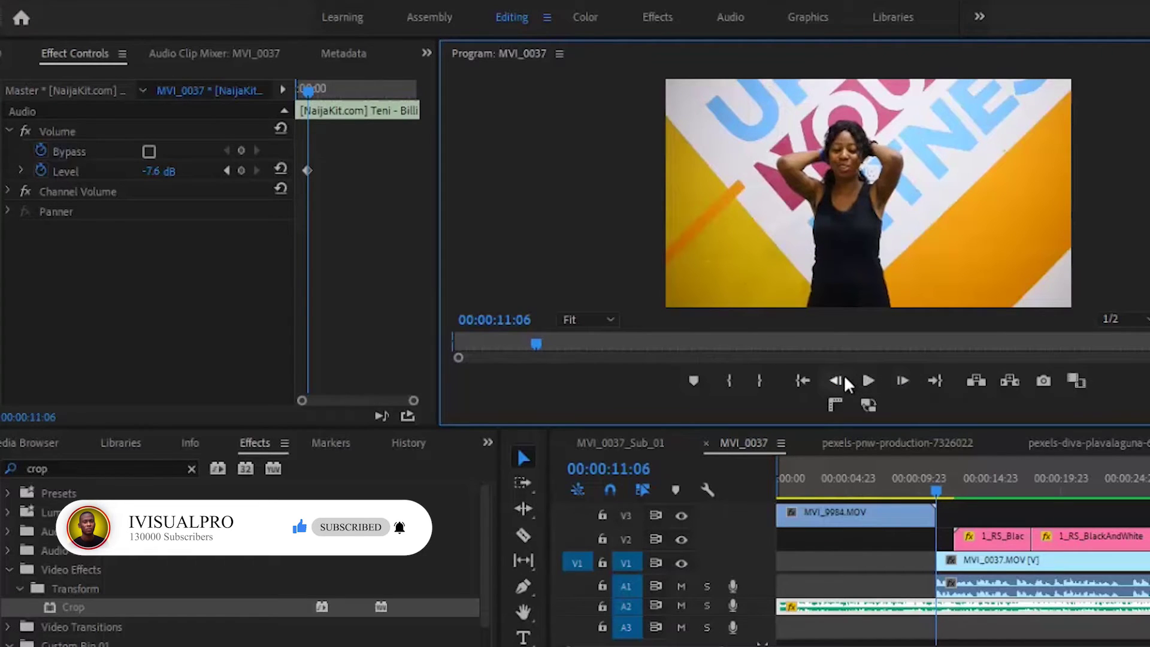
{"action": "left_click", "coordinate": [844, 378]}
{"action": "left_click", "coordinate": [844, 379]}
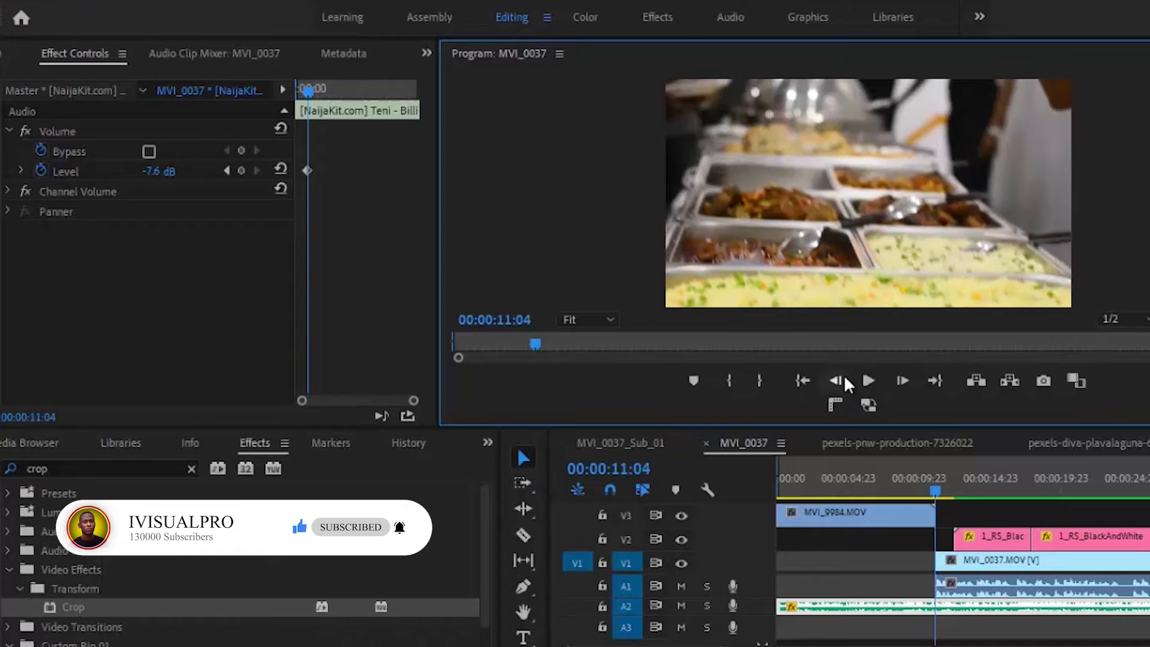
{"action": "left_click", "coordinate": [844, 378]}
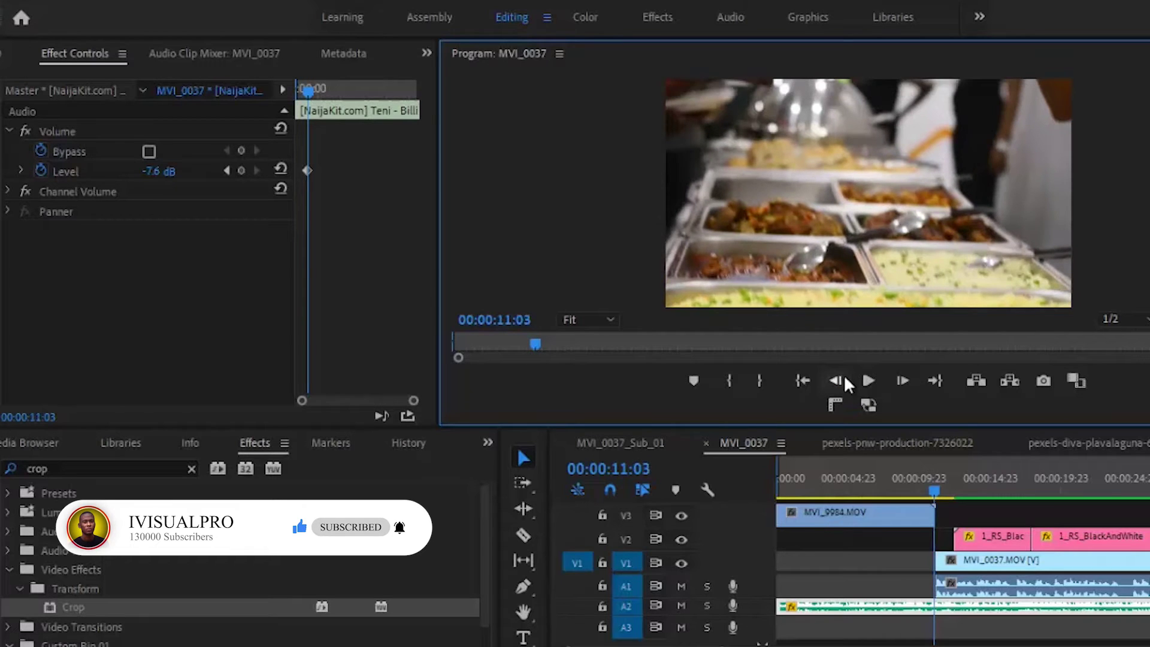
{"action": "left_click", "coordinate": [843, 378]}
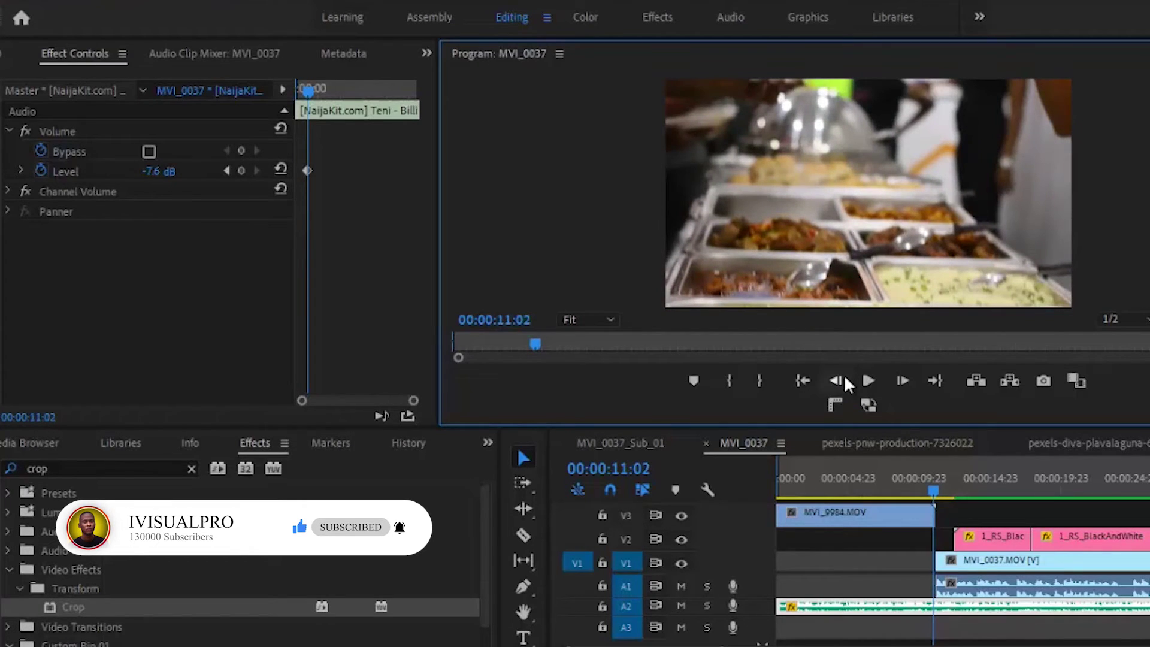
{"action": "left_click", "coordinate": [844, 377]}
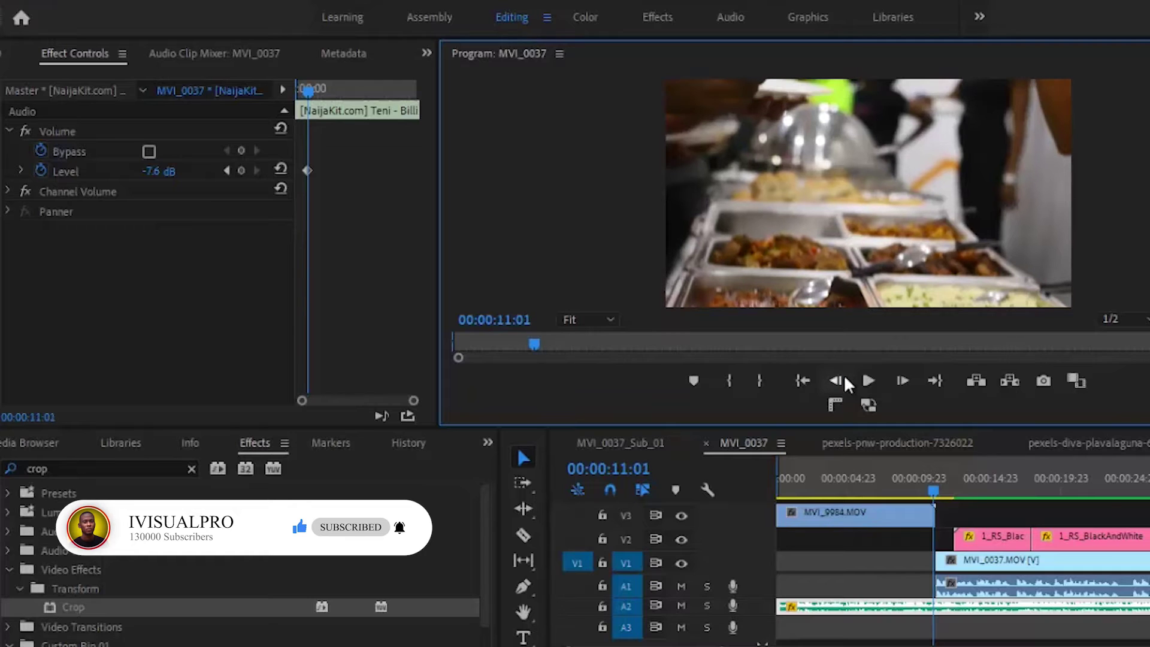
{"action": "left_click", "coordinate": [914, 577]}
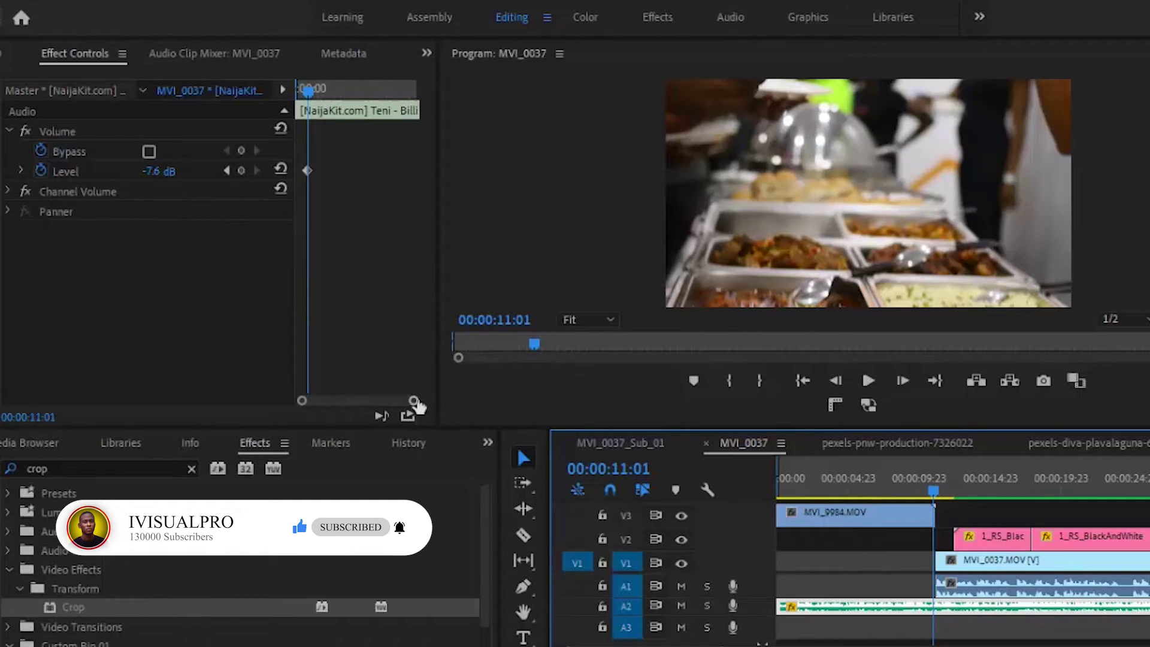
{"action": "left_click_drag", "start_coordinate": [414, 401], "coordinate": [372, 387]}
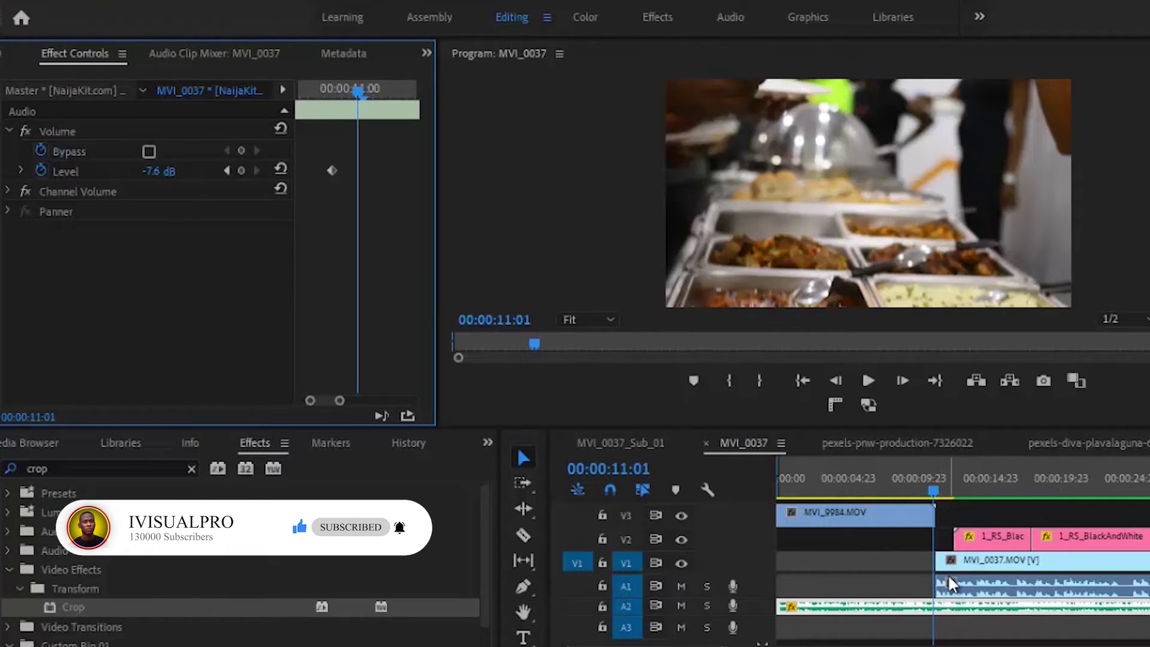
Step: At 00:00:11:06, keyframe the music Level at -30.2 dB, then return the playhead to 00:00:09:15
{"action": "left_click", "coordinate": [933, 488]}
{"action": "left_click_drag", "start_coordinate": [933, 487], "coordinate": [936, 489]}
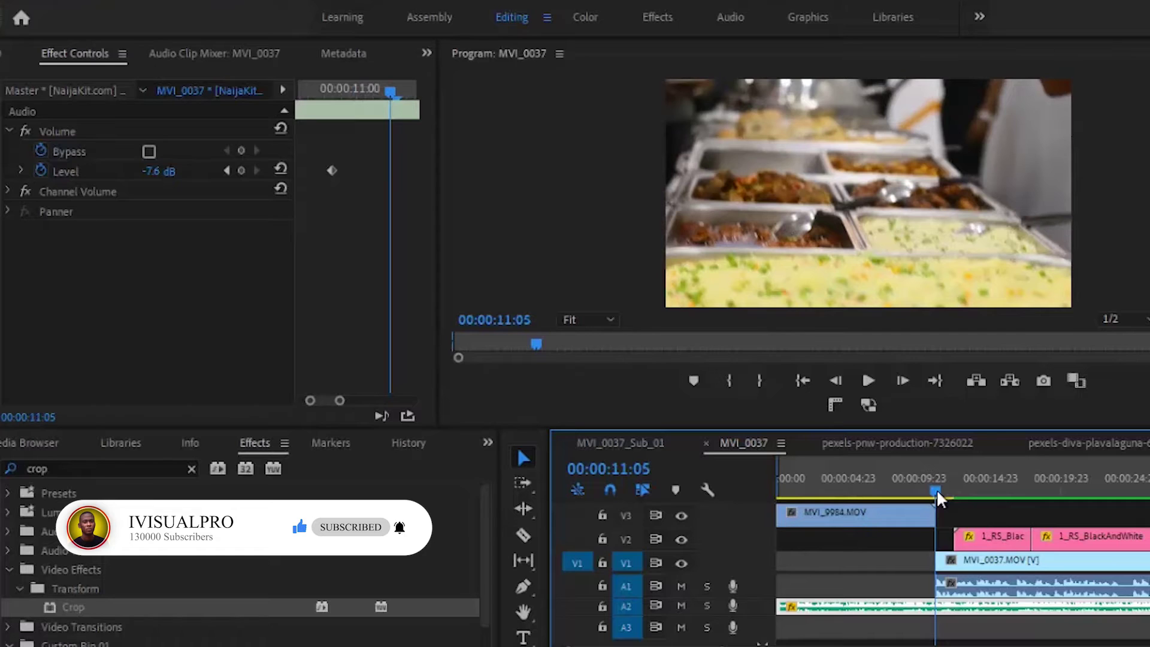
{"action": "left_click", "coordinate": [912, 383]}
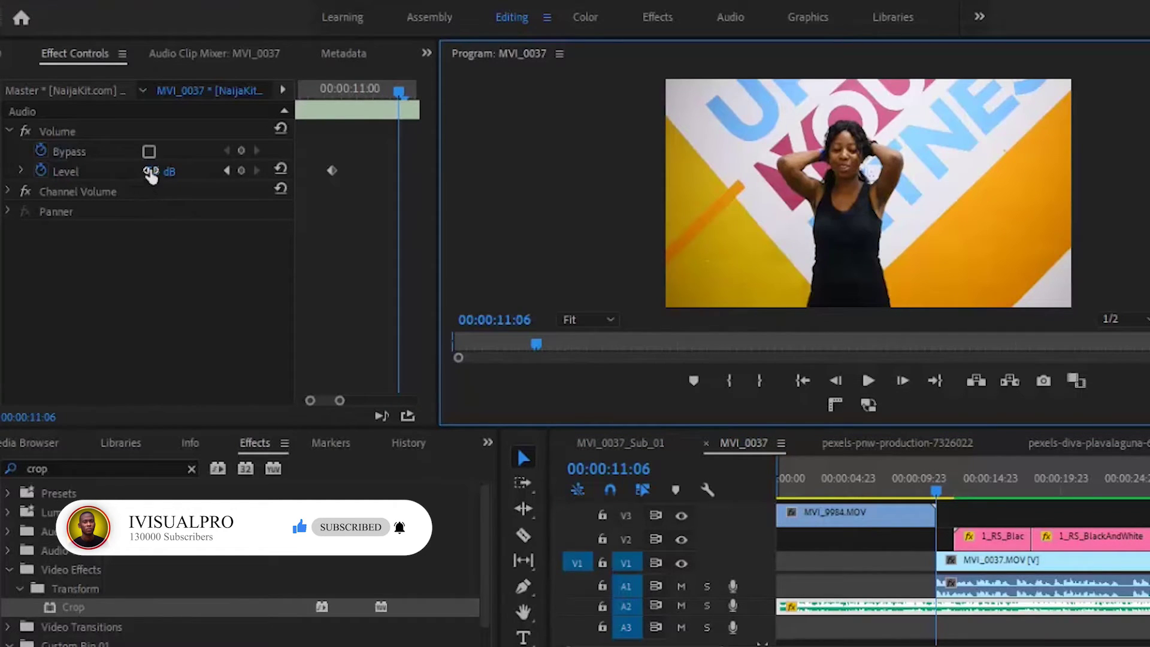
{"action": "left_click_drag", "start_coordinate": [151, 175], "coordinate": [157, 226]}
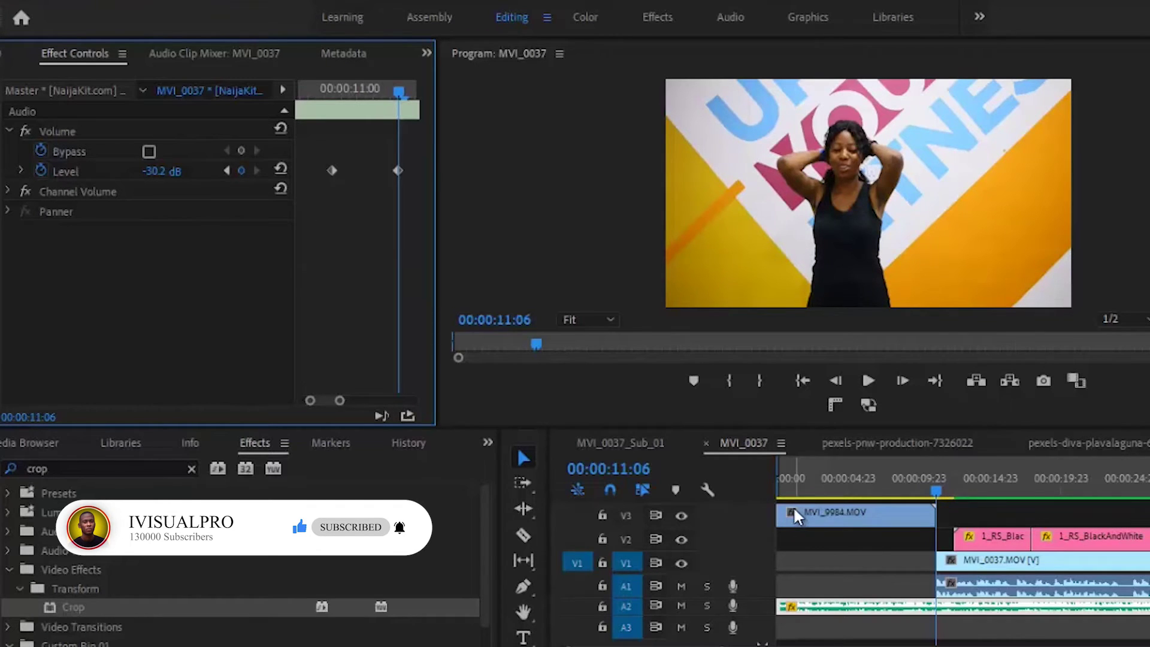
{"action": "left_click", "coordinate": [917, 487]}
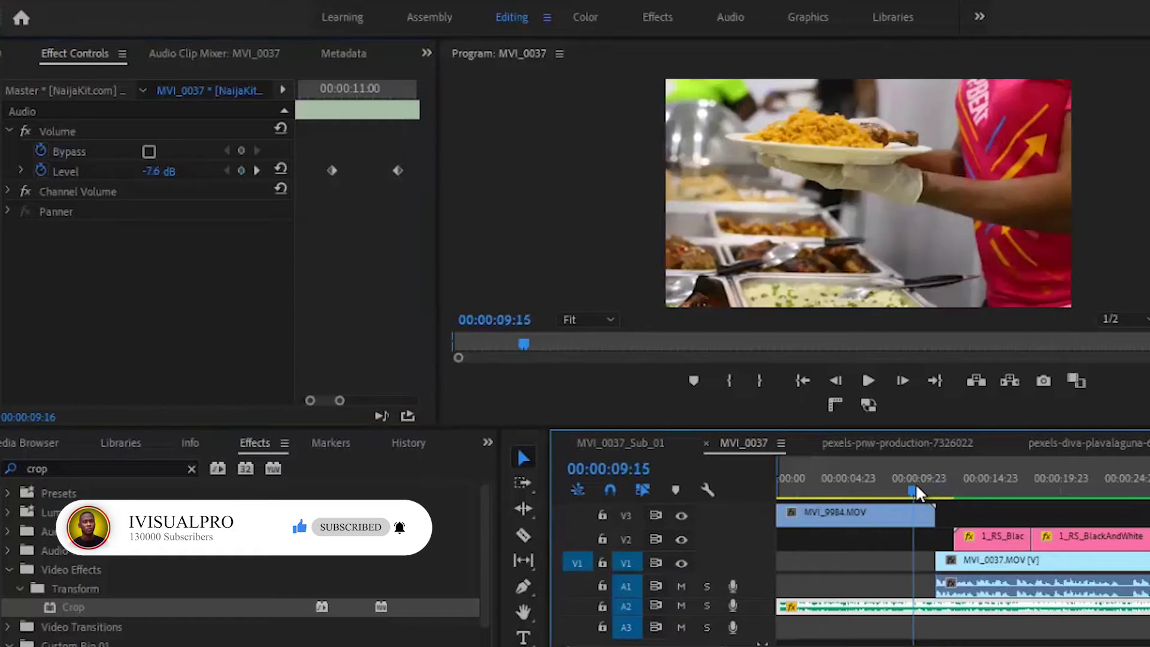
{"action": "left_click", "coordinate": [869, 380]}
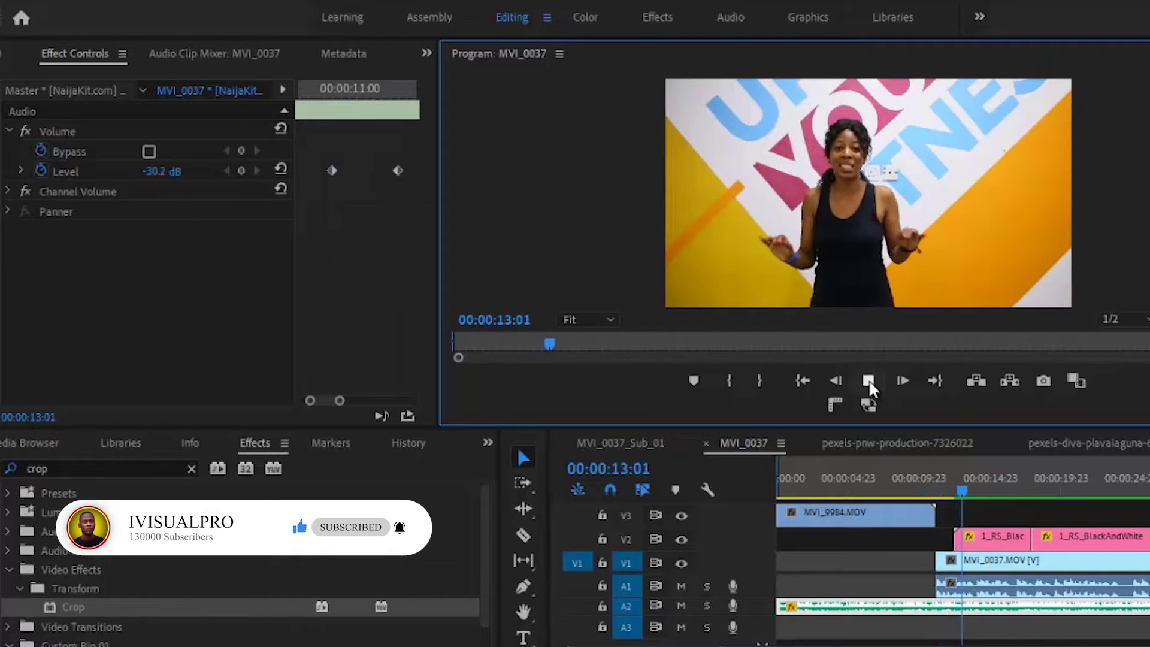
{"action": "left_click", "coordinate": [869, 380]}
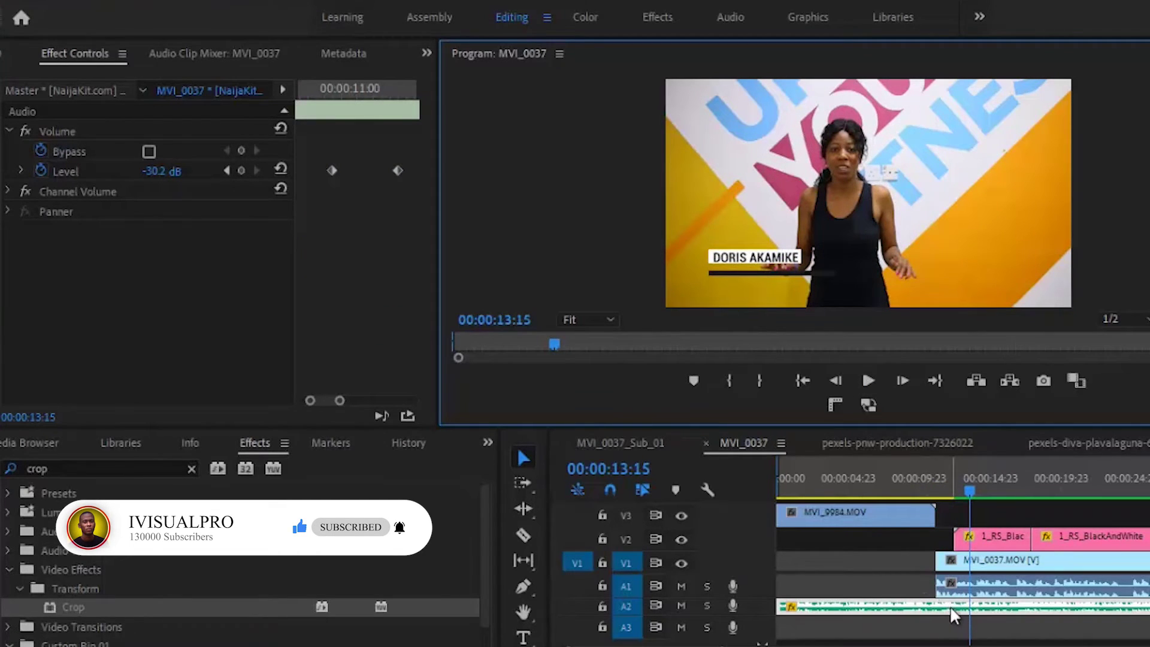
{"action": "left_click", "coordinate": [939, 484]}
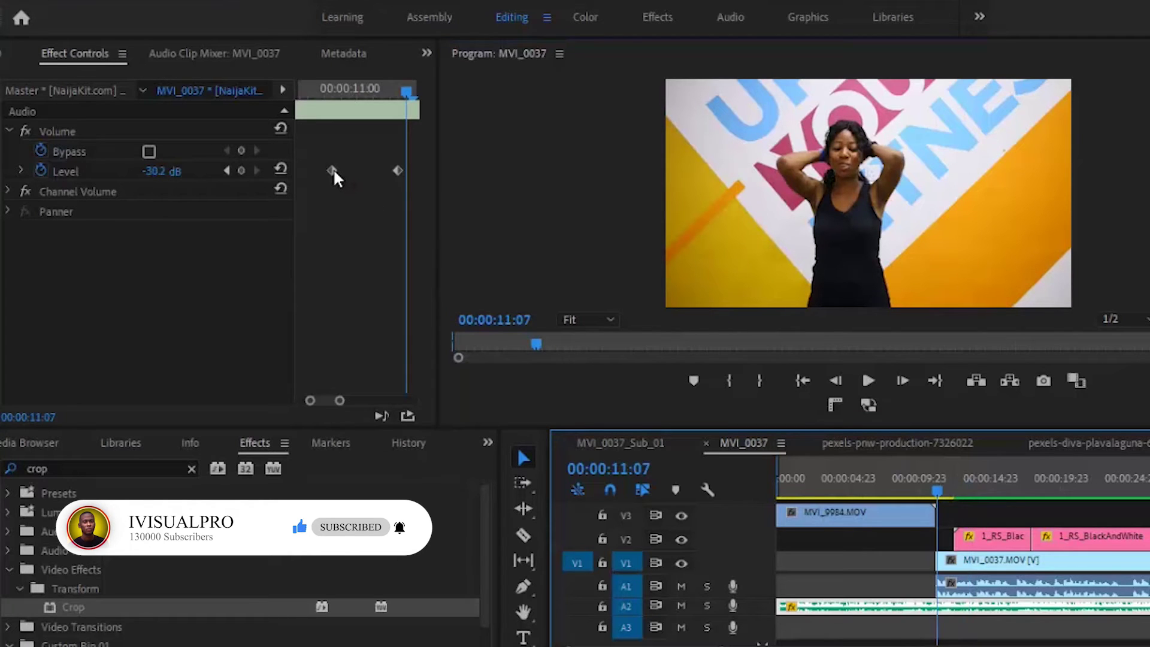
Step: Move the first volume keyframe slightly earlier and replay from 00:00:04:10 to review the dip
{"action": "left_click_drag", "start_coordinate": [334, 170], "coordinate": [304, 170]}
{"action": "left_click", "coordinate": [843, 482]}
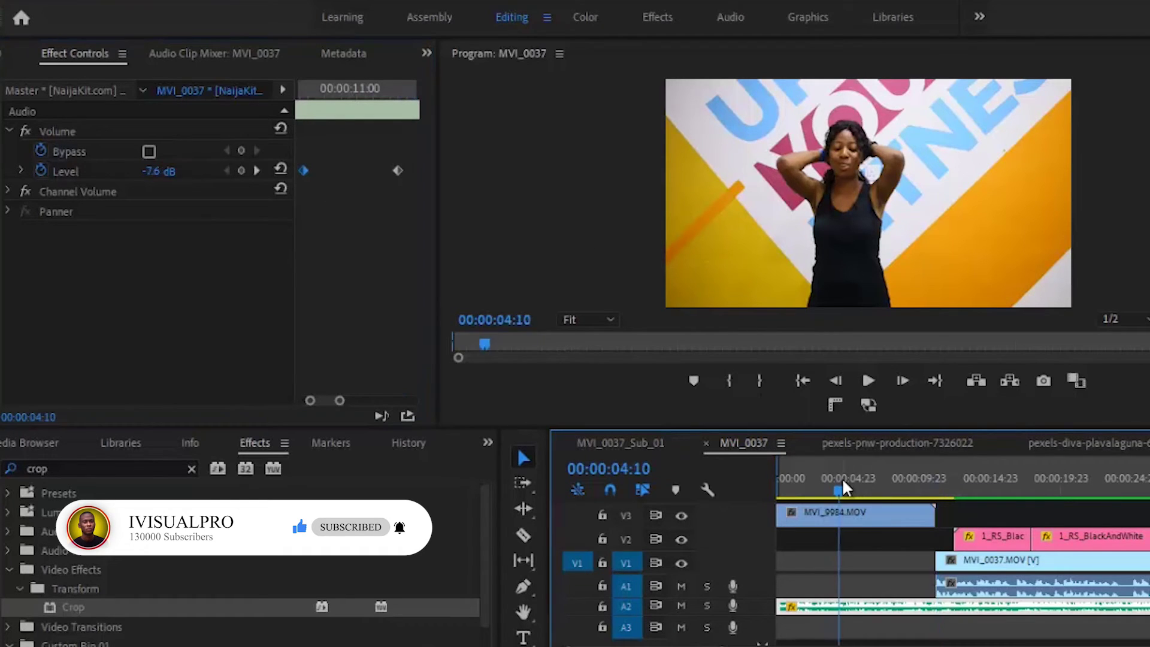
{"action": "left_click", "coordinate": [872, 386]}
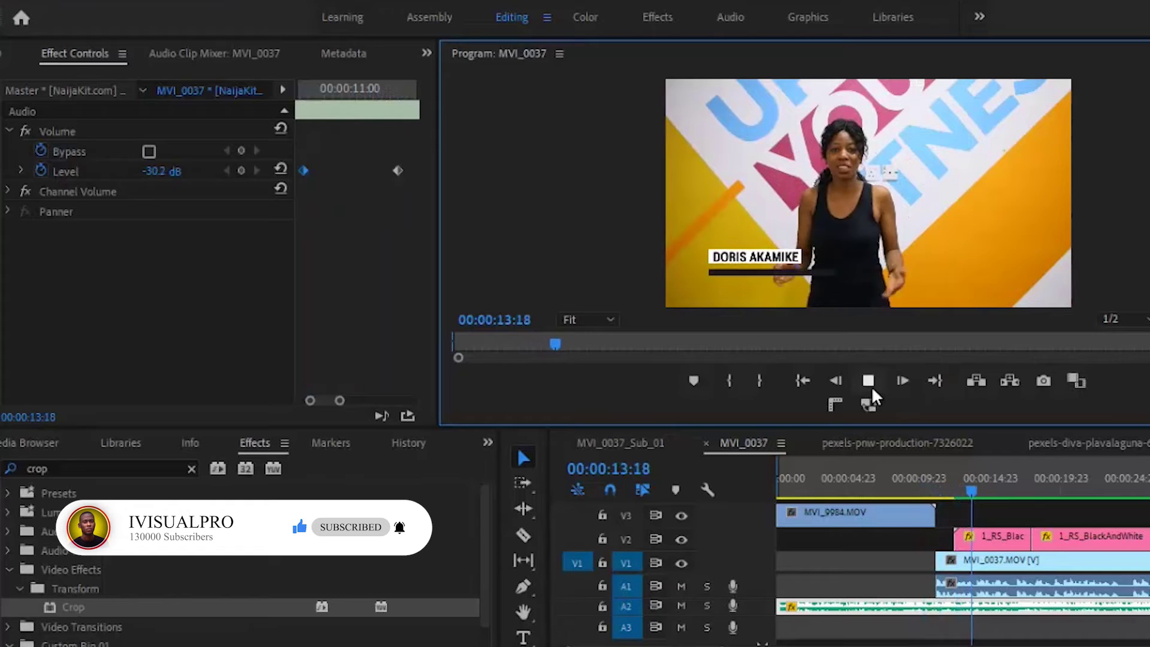
{"action": "left_click", "coordinate": [872, 389]}
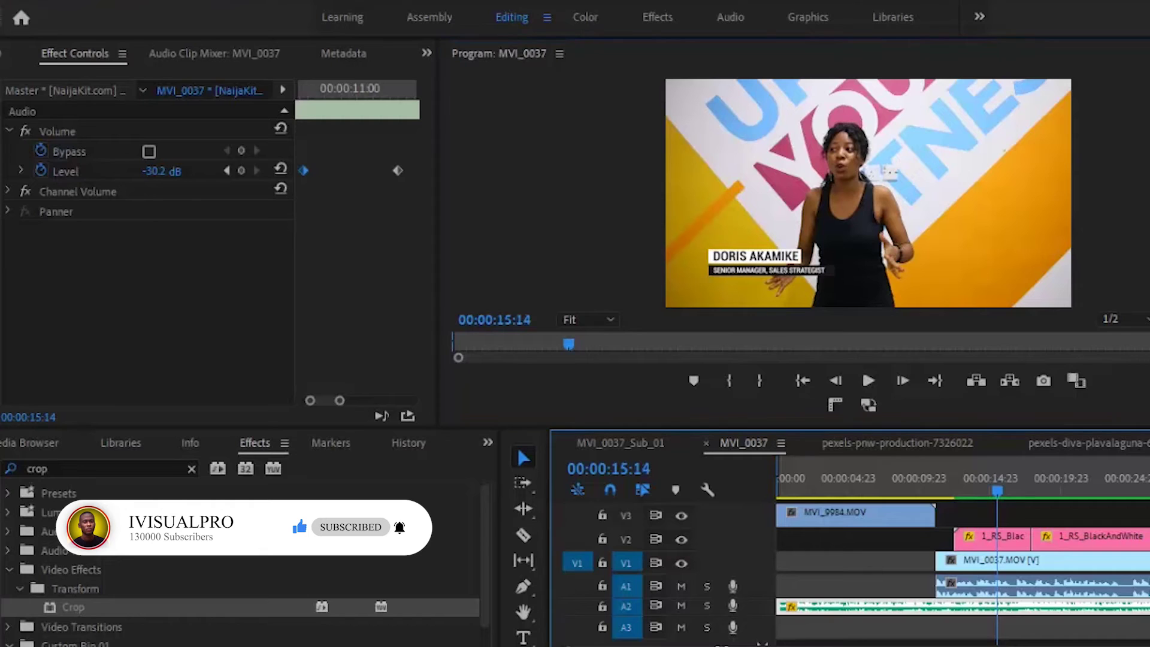
{"action": "key", "text": "minus"}
{"action": "key", "text": "minus"}
{"action": "key", "text": "minus"}
{"action": "key", "text": "minus"}
{"action": "key", "text": "minus"}
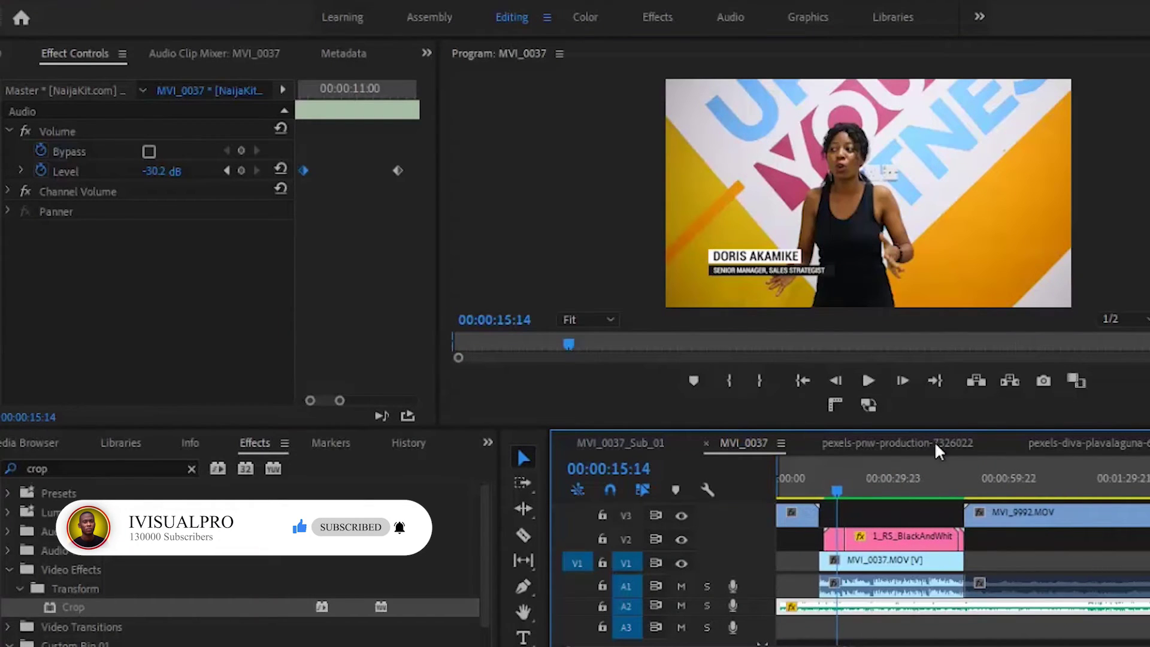
Step: Play from near the speaker clip's end through the cut into the food clip
{"action": "left_click", "coordinate": [958, 483]}
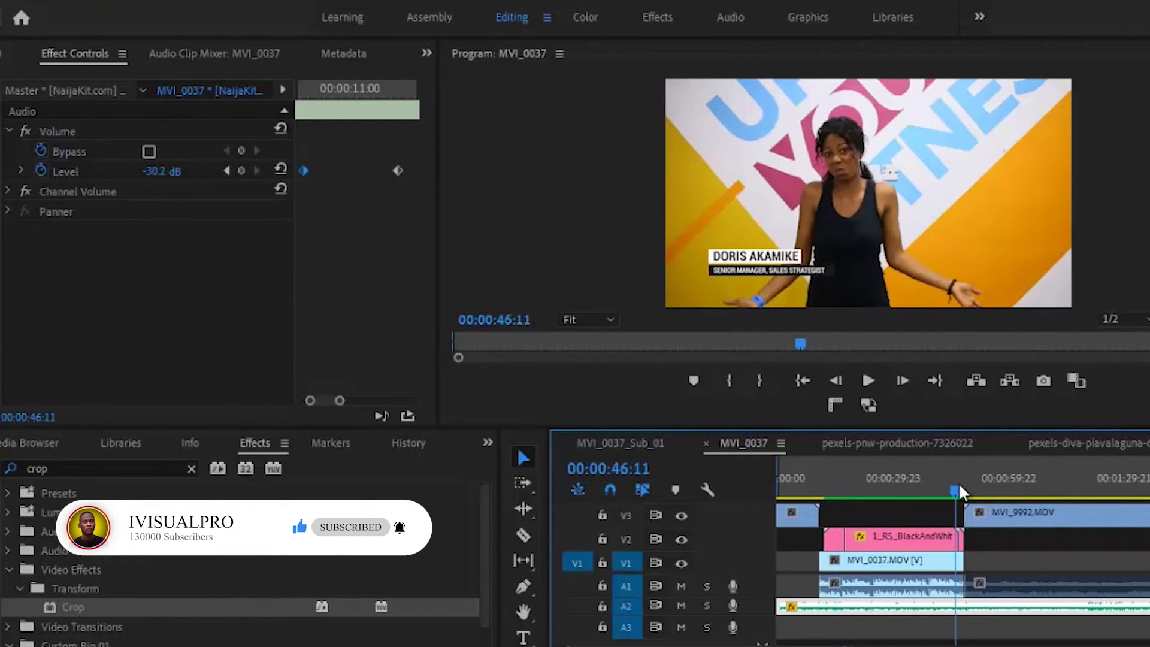
{"action": "left_click", "coordinate": [878, 379]}
{"action": "left_click", "coordinate": [877, 377]}
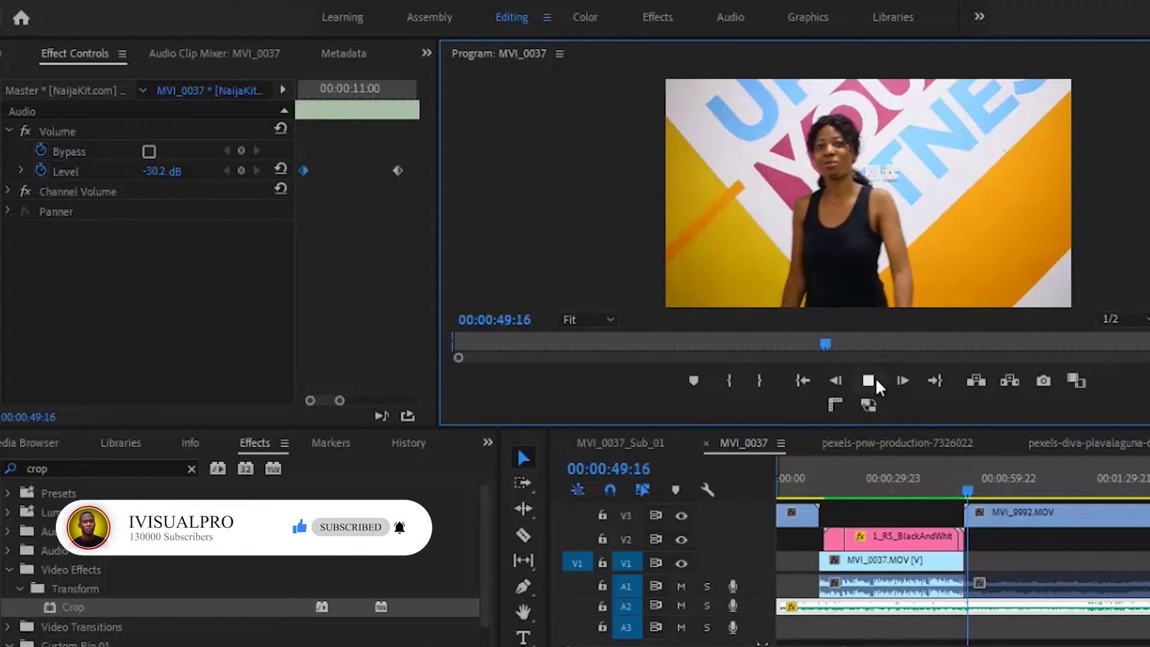
{"action": "left_click", "coordinate": [877, 383]}
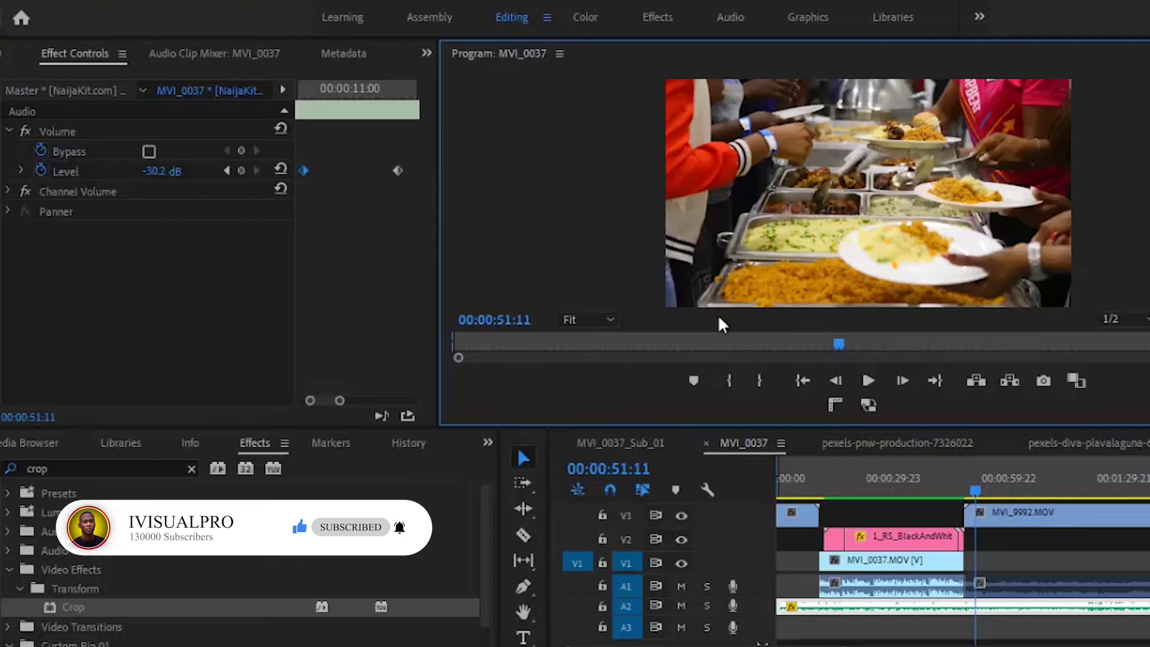
Step: Frame-step to 00:00:48:11, the speaker clip's last frame, and add a volume keyframe there
{"action": "left_click", "coordinate": [966, 477]}
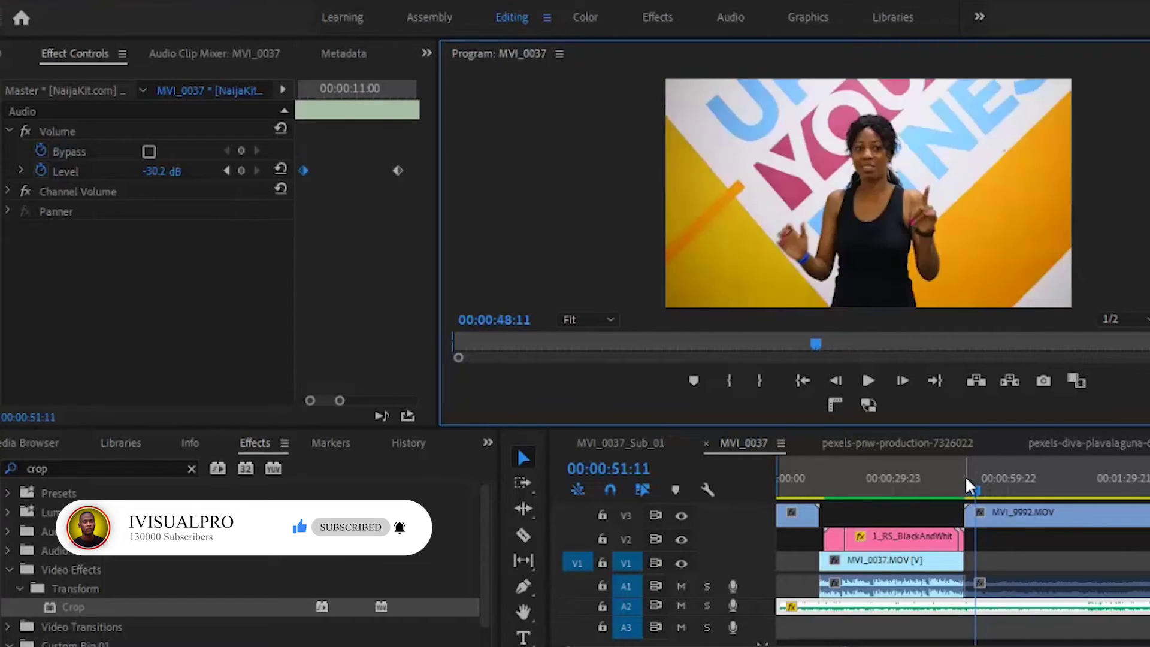
{"action": "left_click", "coordinate": [838, 380]}
{"action": "left_click", "coordinate": [838, 380]}
{"action": "left_click", "coordinate": [837, 380]}
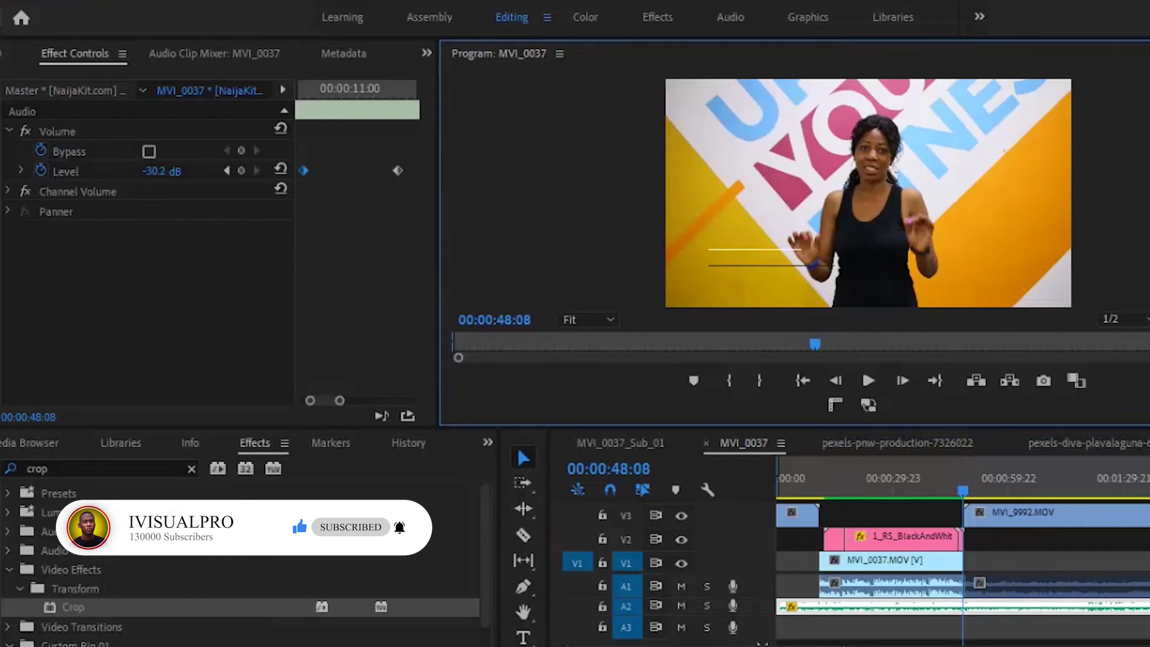
{"action": "left_click_drag", "start_coordinate": [780, 644], "coordinate": [812, 642]}
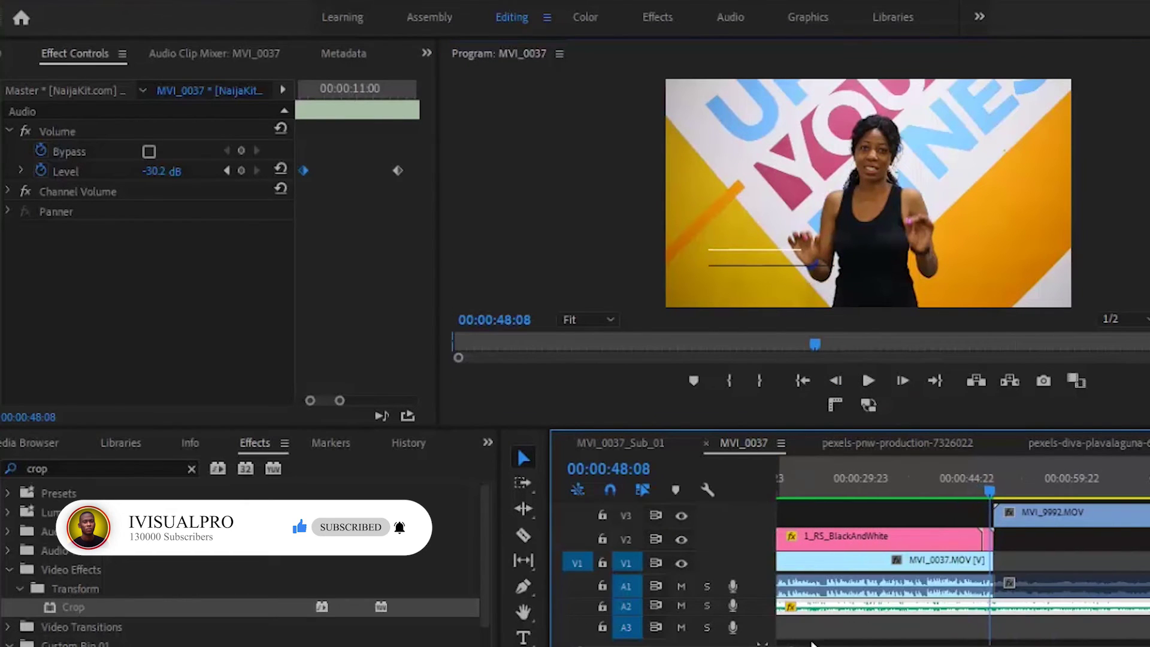
{"action": "left_click", "coordinate": [909, 386]}
{"action": "left_click", "coordinate": [909, 386]}
{"action": "left_click", "coordinate": [904, 381]}
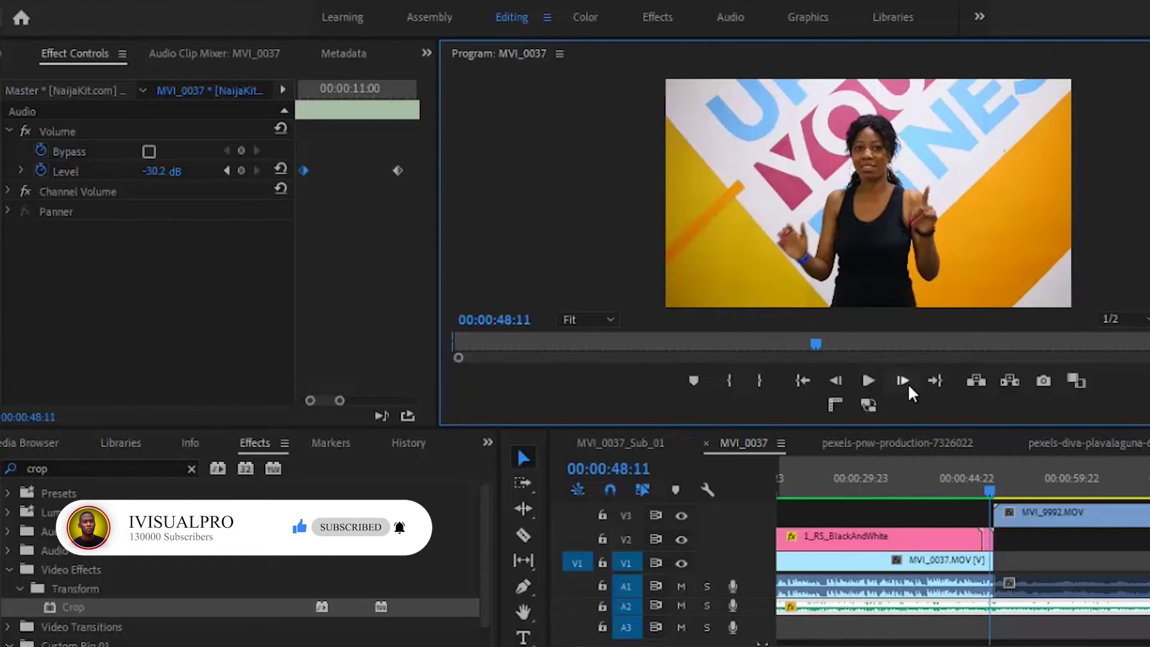
{"action": "left_click", "coordinate": [242, 171]}
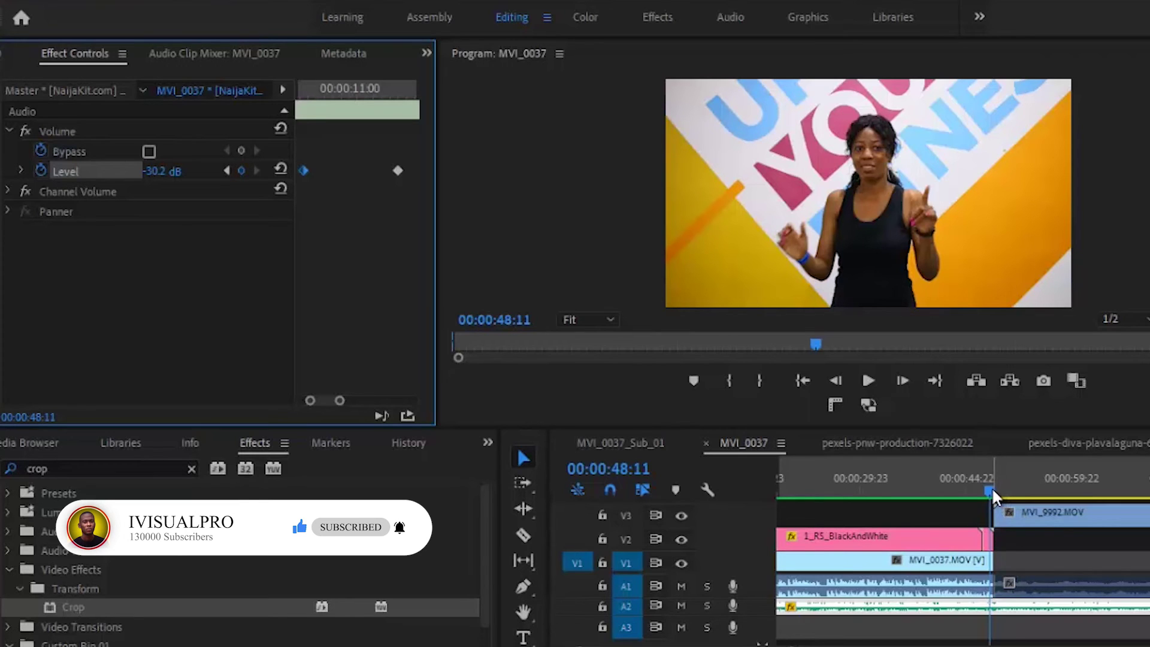
Step: At 00:00:49:04 in the food clip, raise the music Level back up to -6.7 dB
{"action": "left_click_drag", "start_coordinate": [990, 487], "coordinate": [995, 487]}
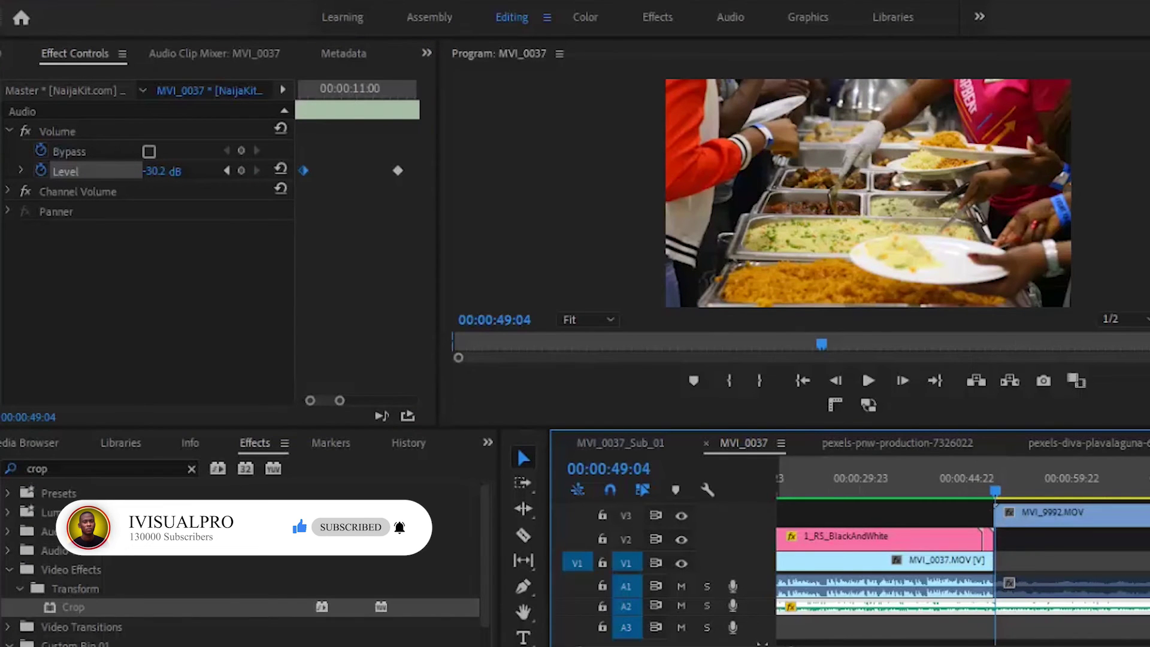
{"action": "key", "text": "equal"}
{"action": "key", "text": "equal"}
{"action": "key", "text": "equal"}
{"action": "key", "text": "equal"}
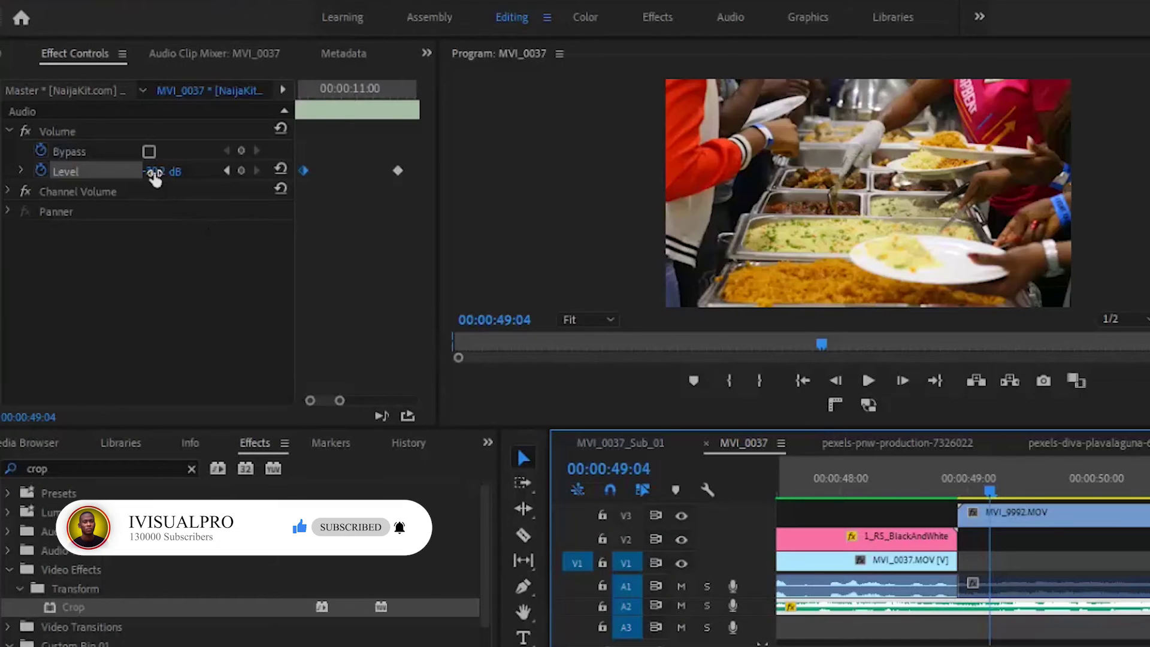
{"action": "left_click_drag", "start_coordinate": [154, 173], "coordinate": [149, 139]}
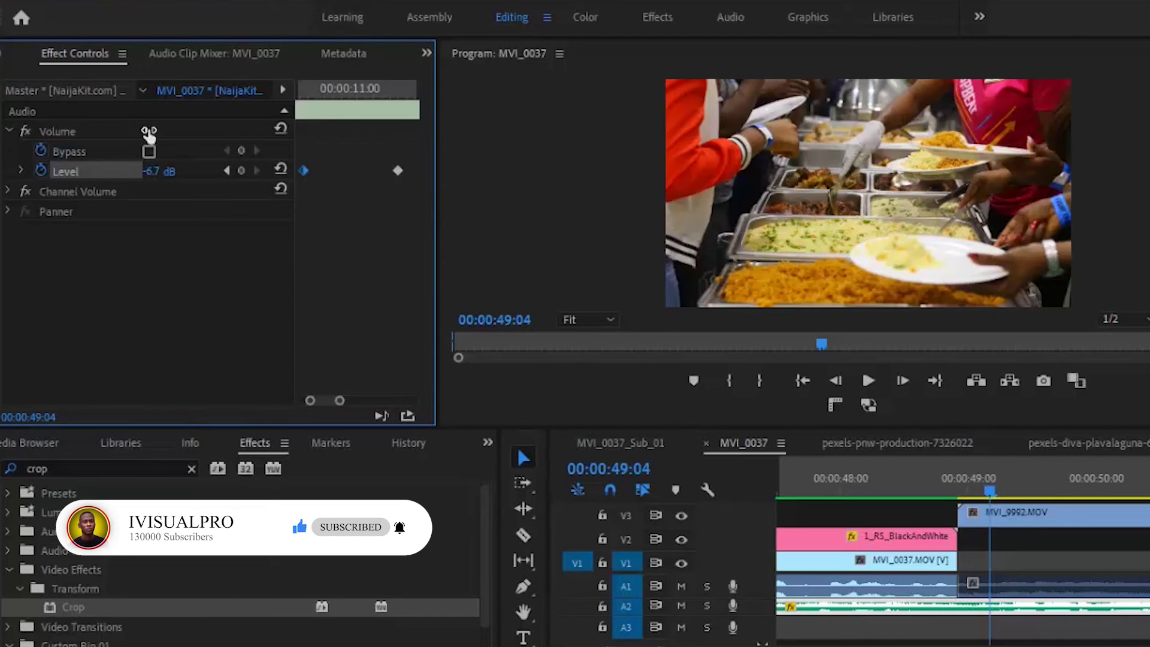
{"action": "left_click", "coordinate": [882, 472]}
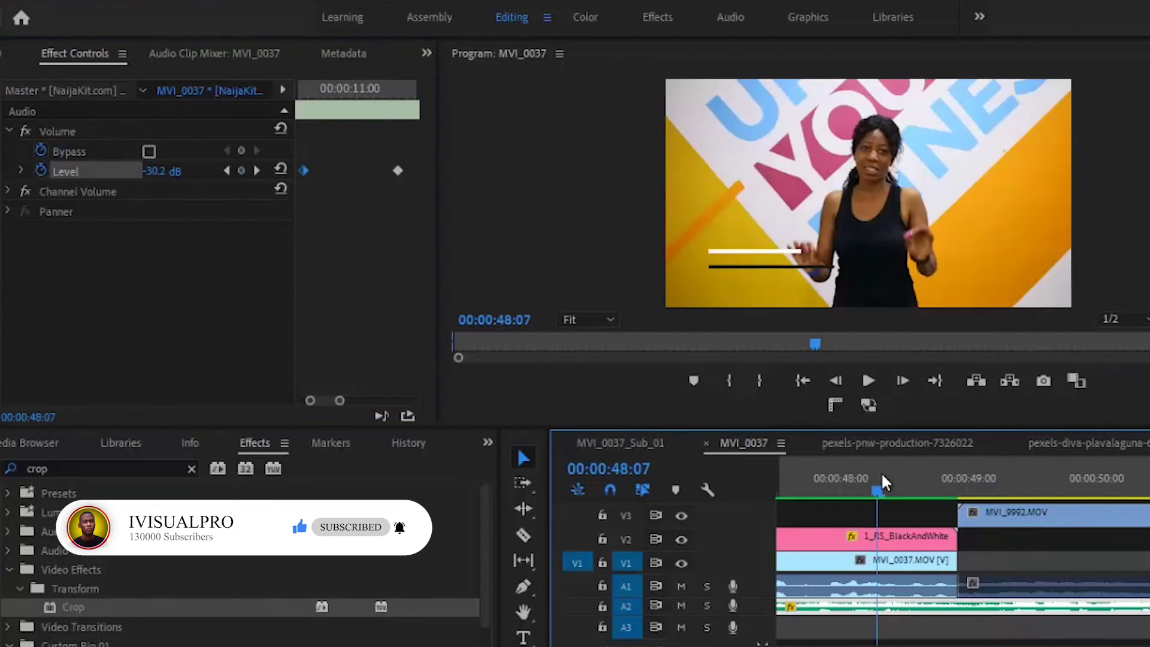
{"action": "left_click", "coordinate": [868, 381]}
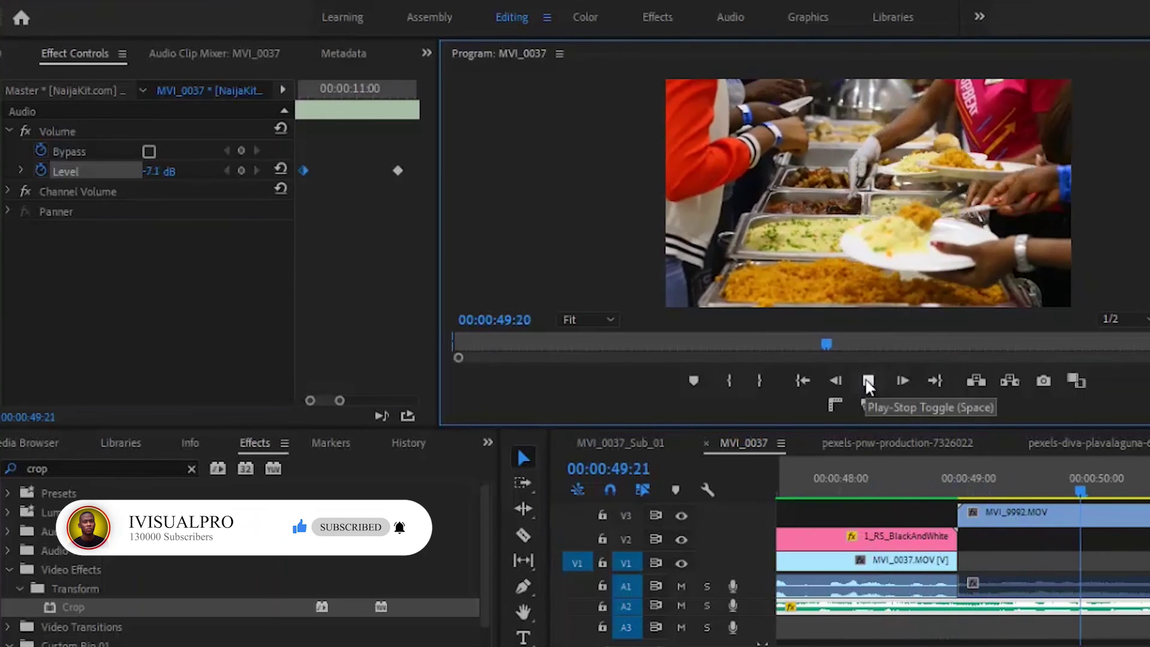
{"action": "left_click", "coordinate": [869, 383]}
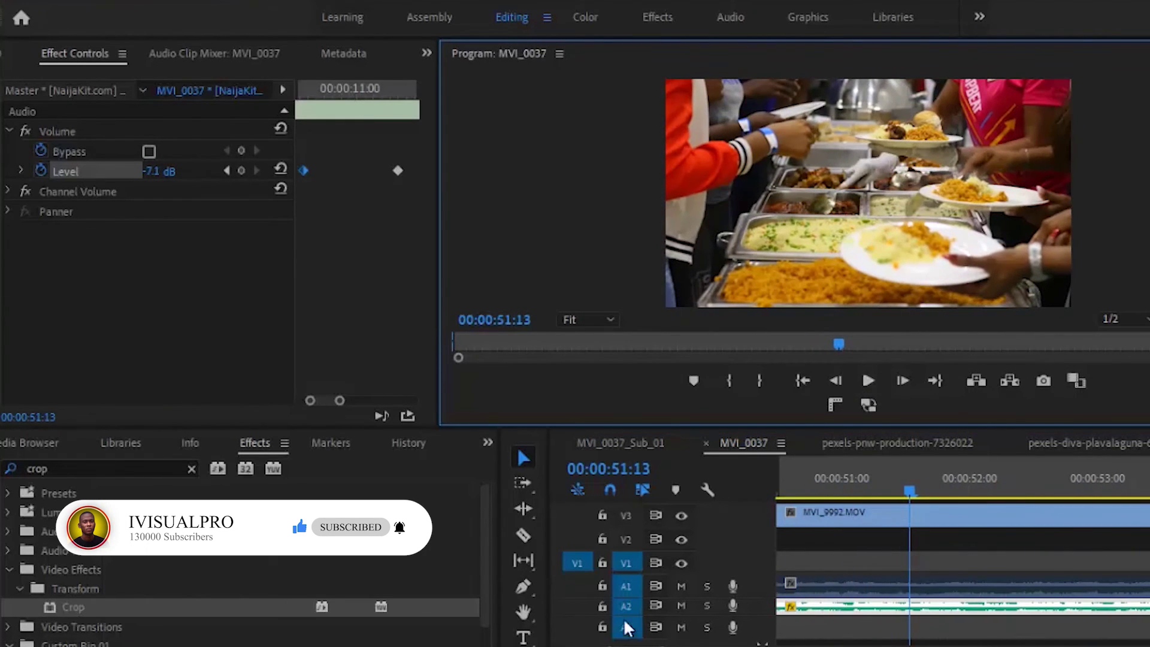
{"action": "key", "text": "shift+3"}
{"action": "key", "text": "minus"}
{"action": "key", "text": "minus"}
{"action": "key", "text": "minus"}
{"action": "key", "text": "minus"}
{"action": "key", "text": "minus"}
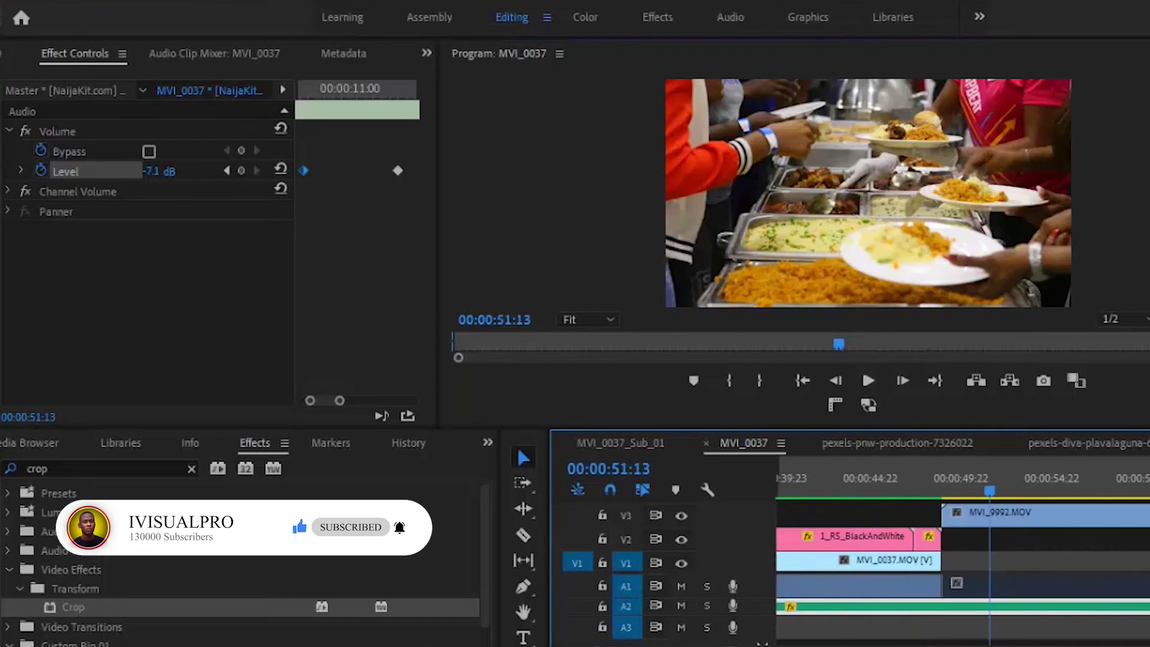
{"action": "key", "text": "minus"}
{"action": "key", "text": "minus"}
{"action": "key", "text": "minus"}
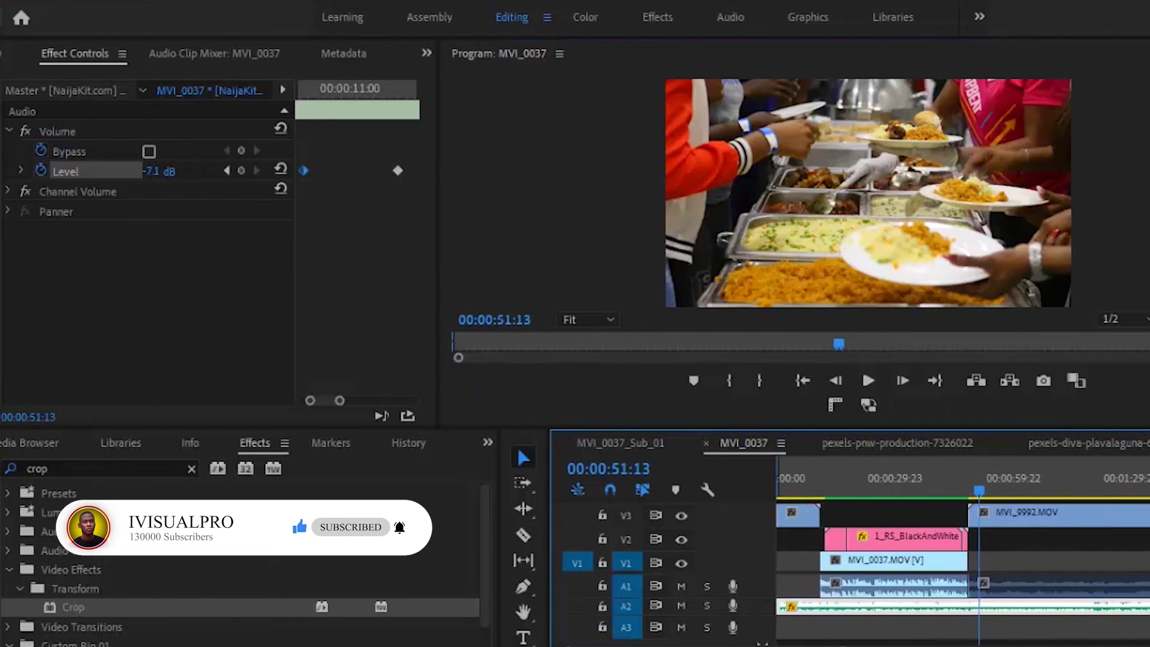
{"action": "left_click", "coordinate": [799, 489]}
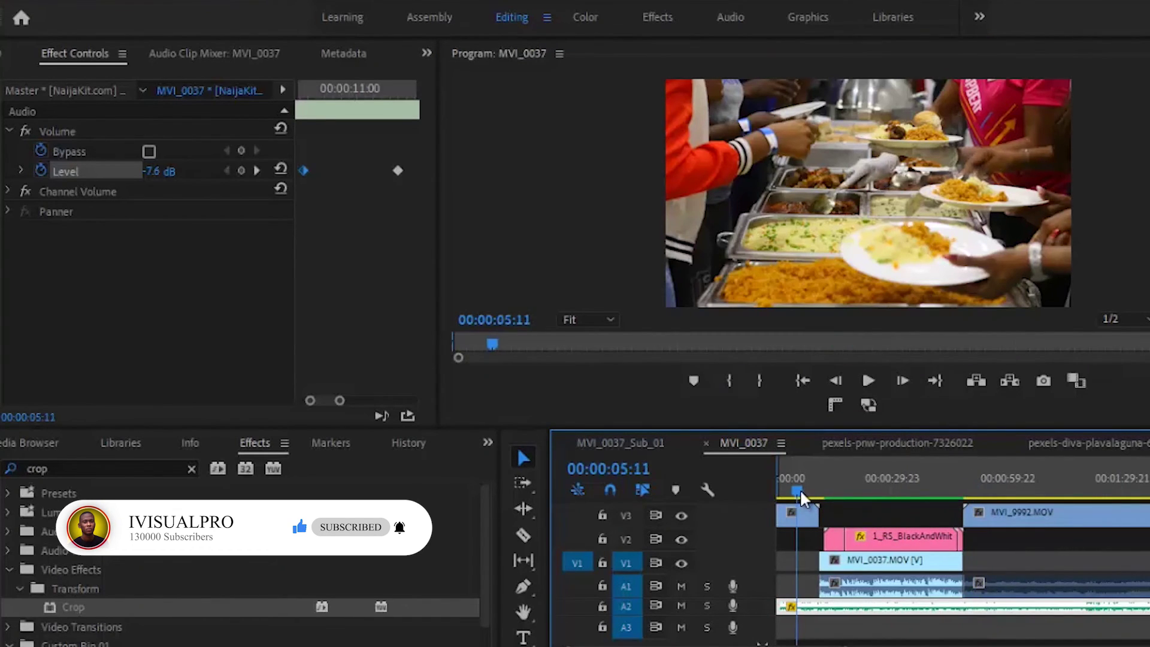
{"action": "left_click", "coordinate": [868, 381]}
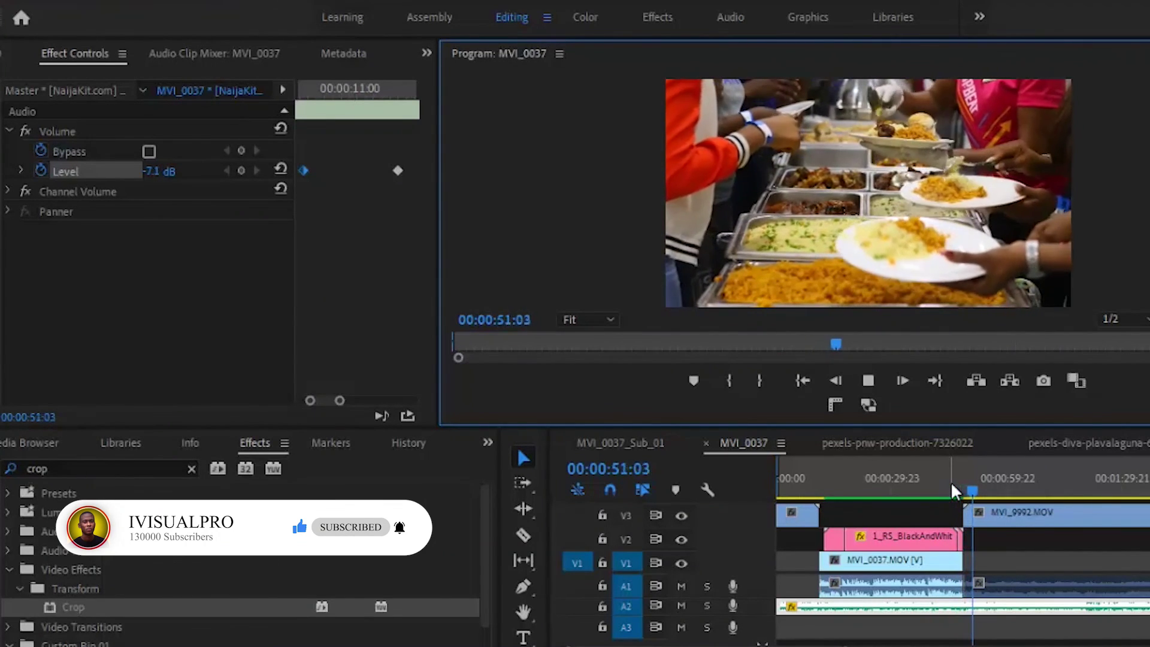
{"action": "left_click", "coordinate": [869, 382]}
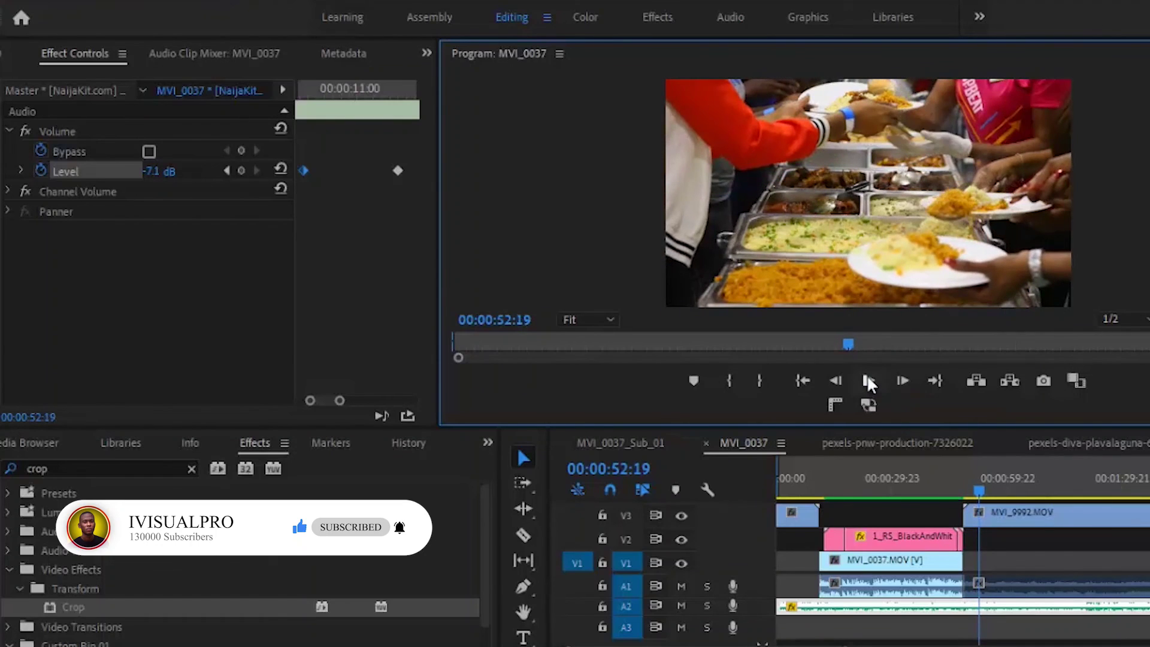